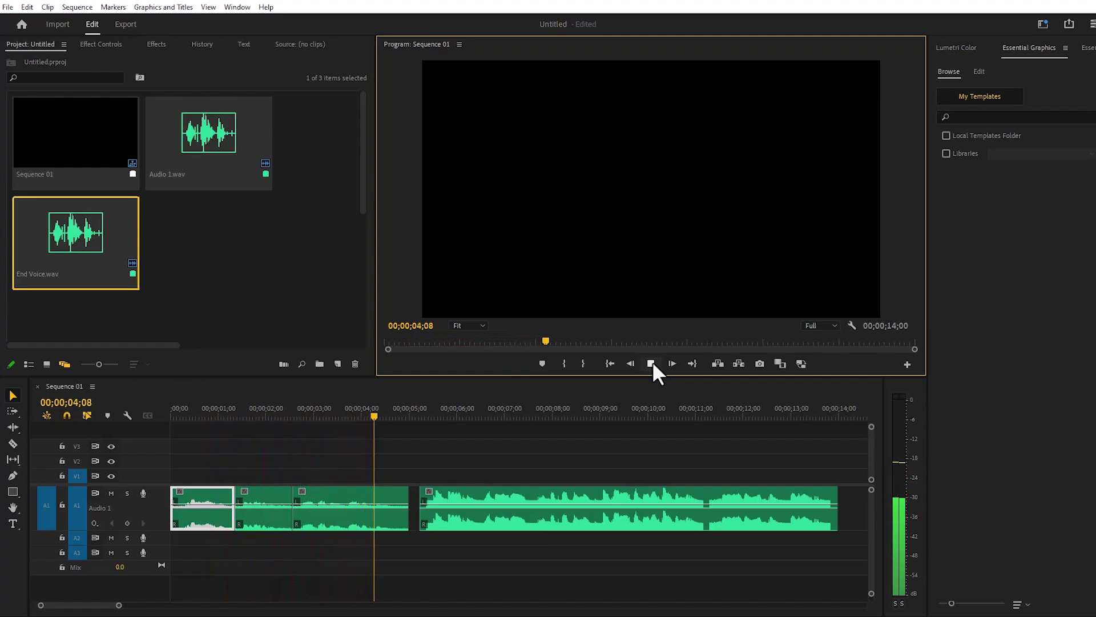
Step: Raise the gain of the first three A1 voice-over clips by 6 dB
click(651, 363)
drag(355, 470, 200, 505)
right_click(200, 504)
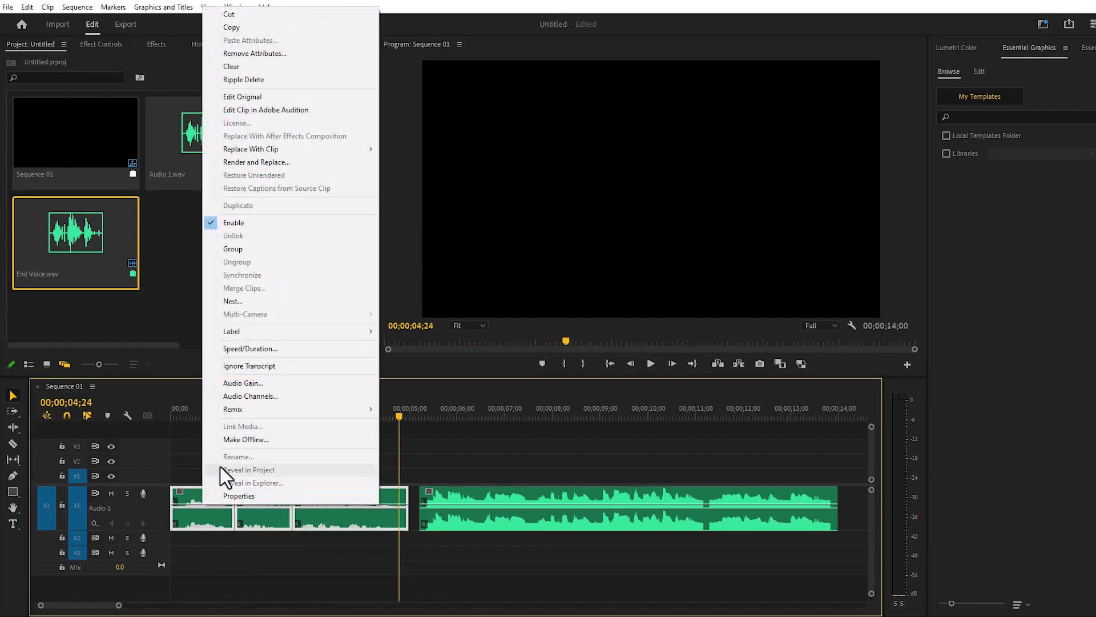
click(257, 384)
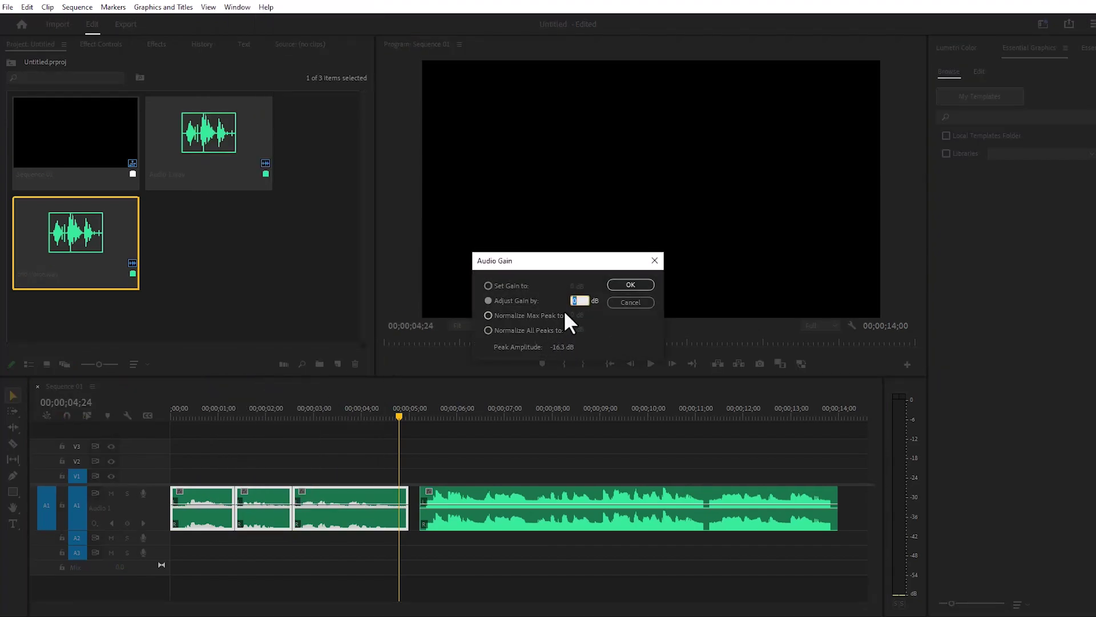
key(Return)
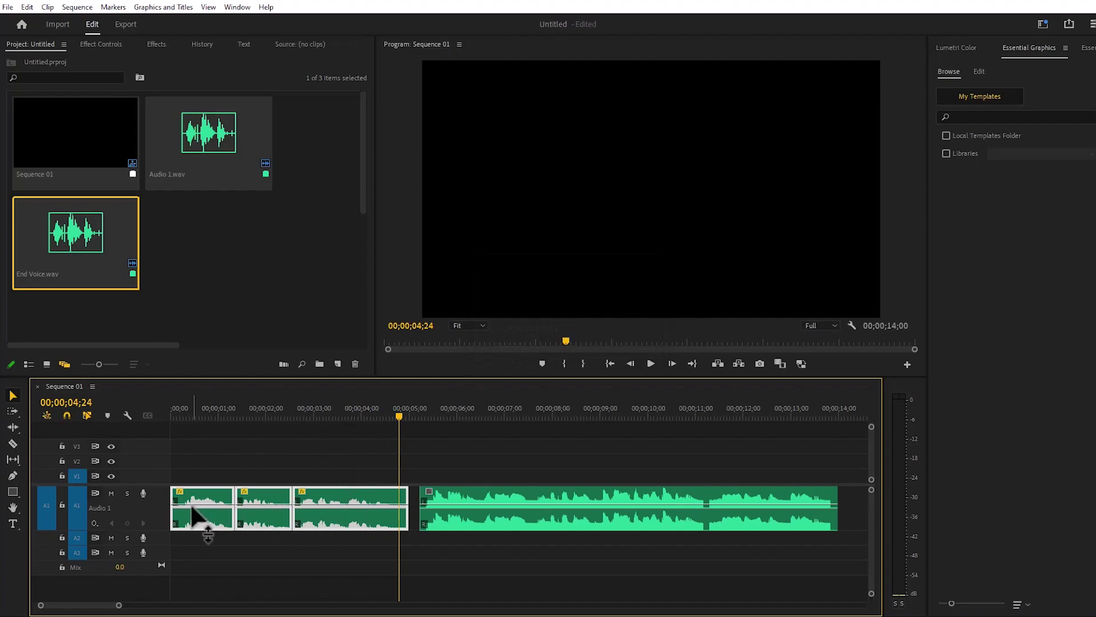
Step: Play the sequence from the start to hear the louder clips
drag(351, 413, 164, 423)
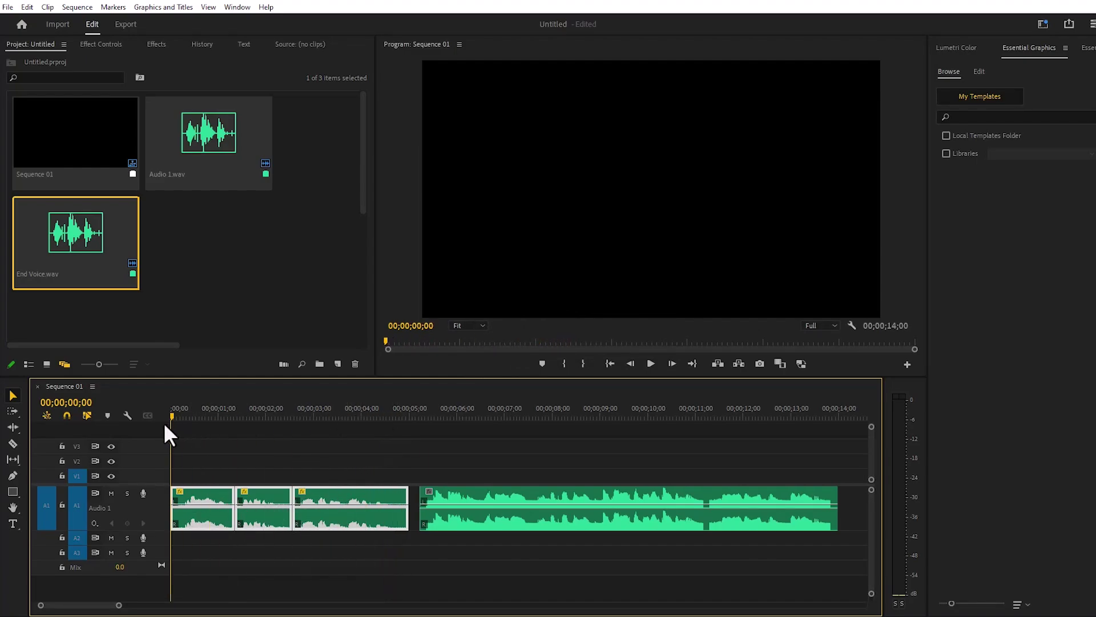
key(space)
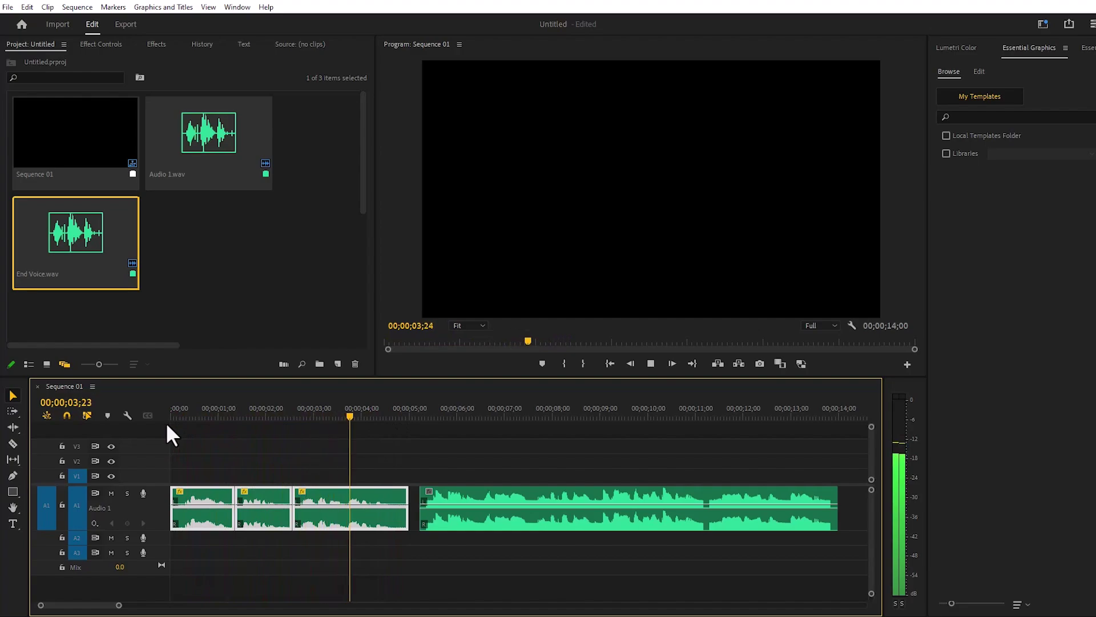
key(space)
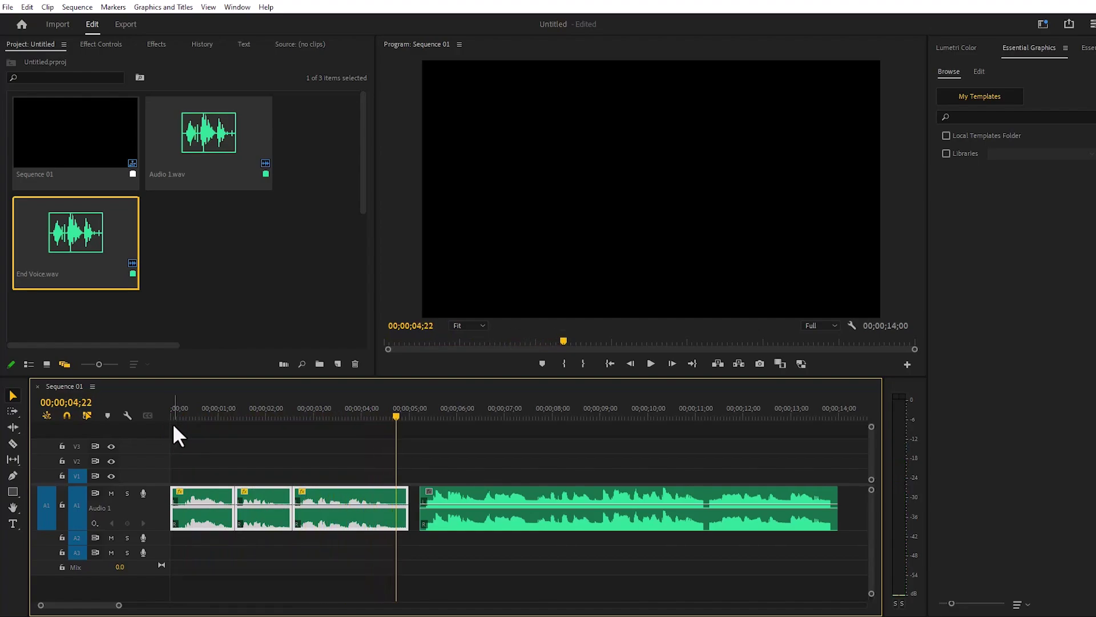
Step: Search Effects for 'eq' and drop Parametric Equalizer onto the three selected voice-over clips
click(154, 44)
click(63, 60)
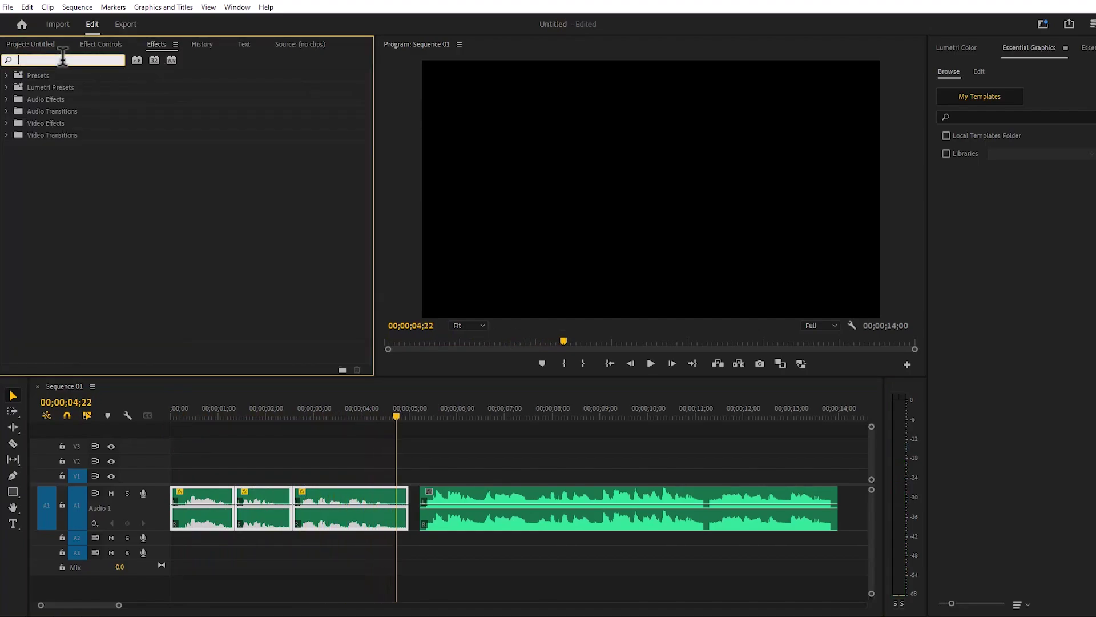
text(eq)
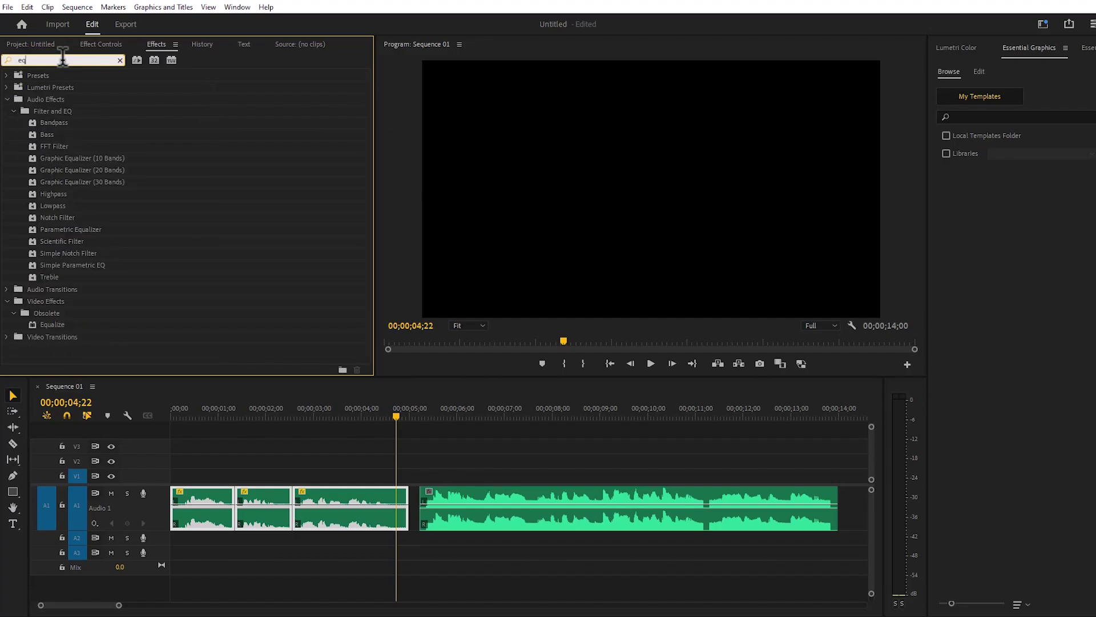
click(63, 229)
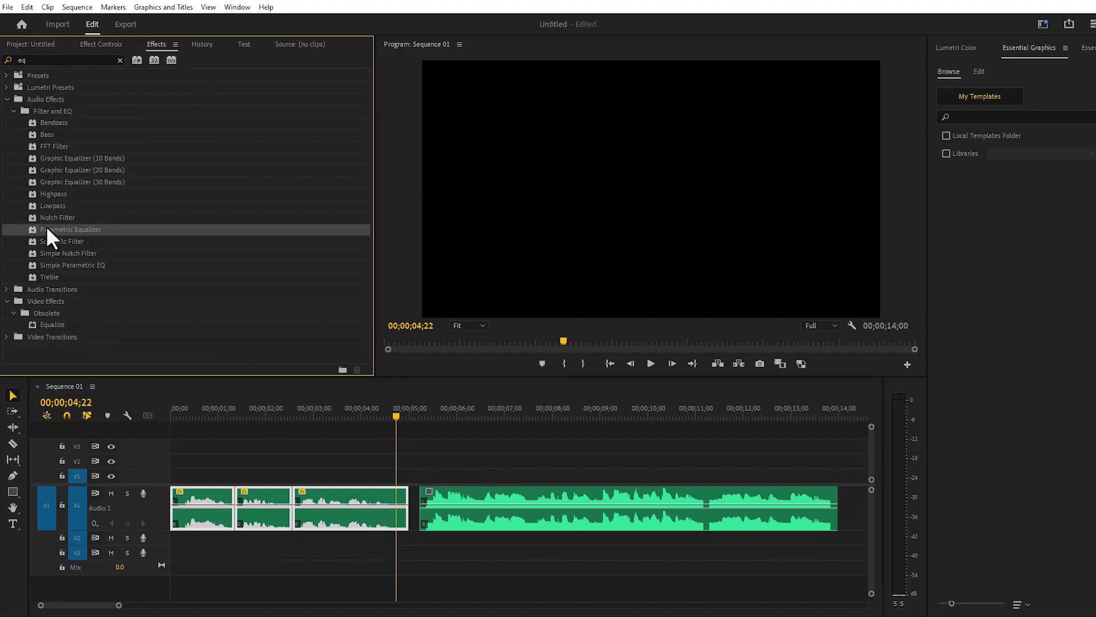
drag(47, 224, 255, 510)
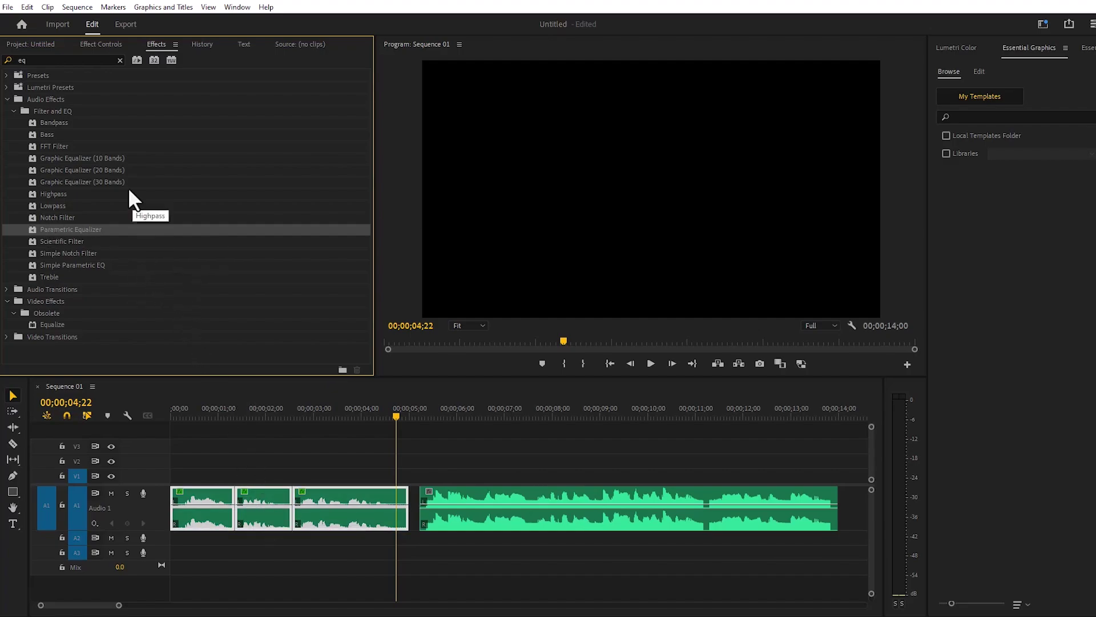
click(94, 43)
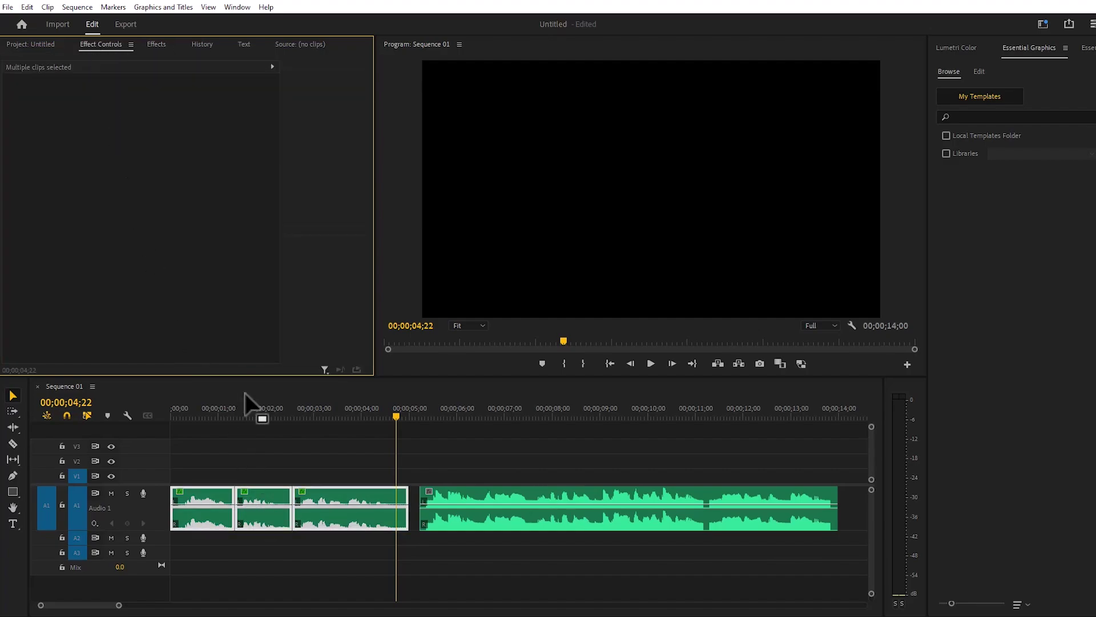
click(273, 429)
Step: Set the third voice-over clip's Parametric Equalizer to the Vocal Enhancer preset
click(341, 507)
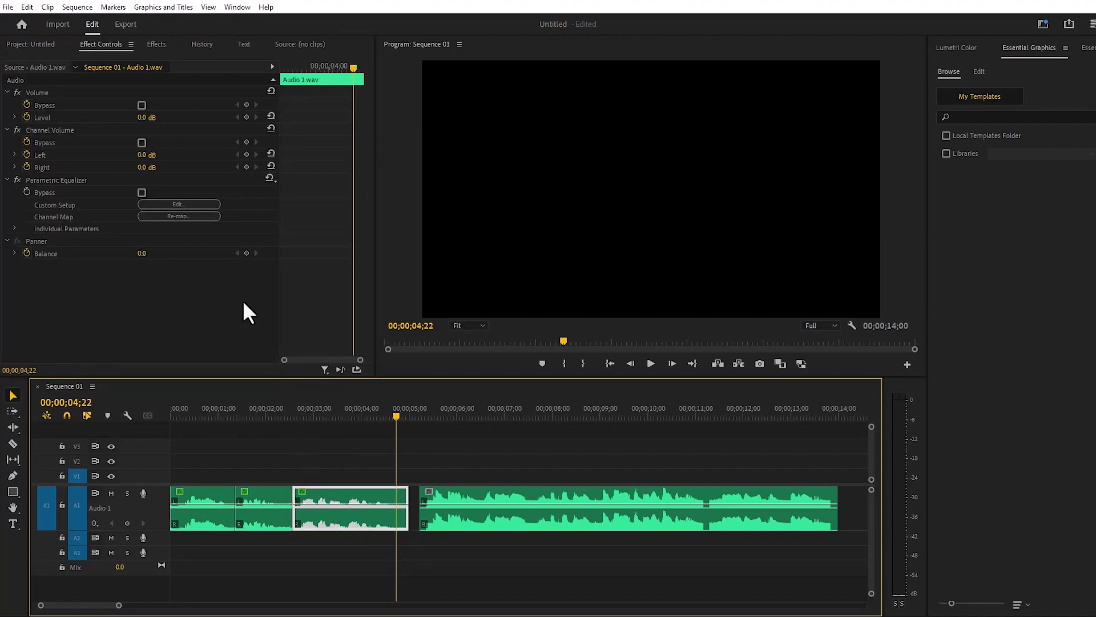
click(177, 204)
click(450, 191)
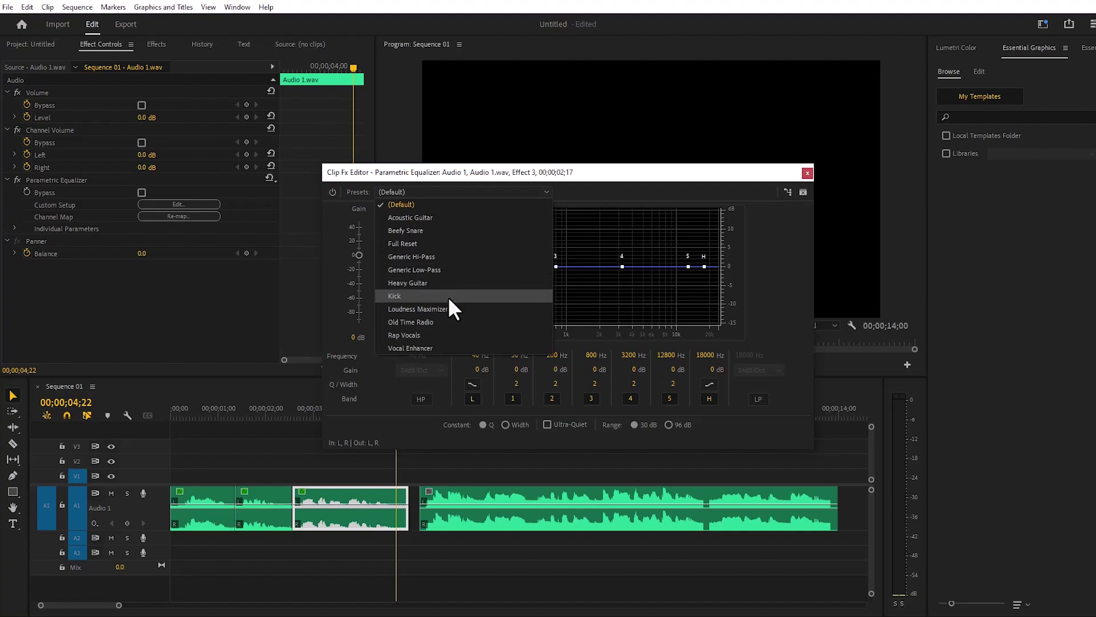
click(440, 347)
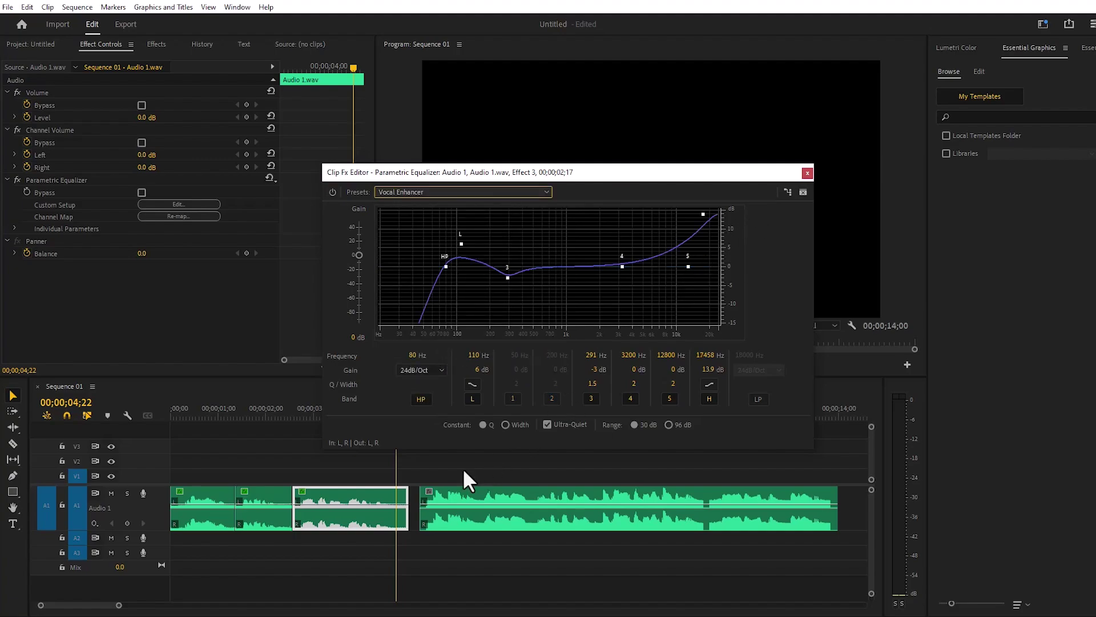
click(806, 173)
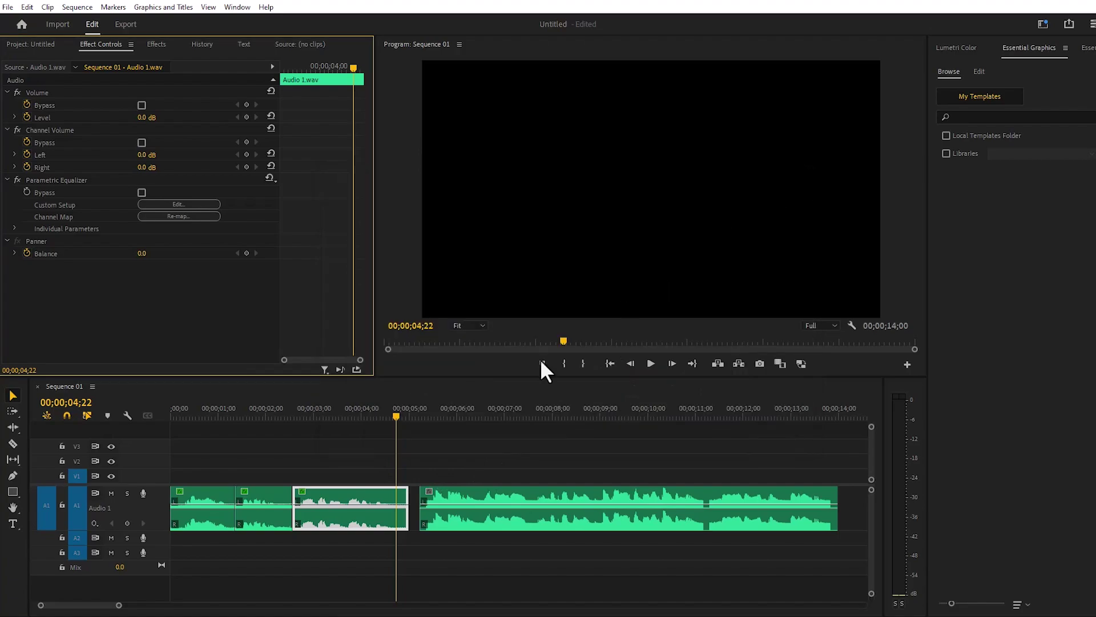
Step: Apply the Vocal Enhancer preset to the second and first clips' equalizers too
click(248, 509)
click(179, 204)
click(463, 192)
click(417, 348)
click(808, 173)
click(200, 505)
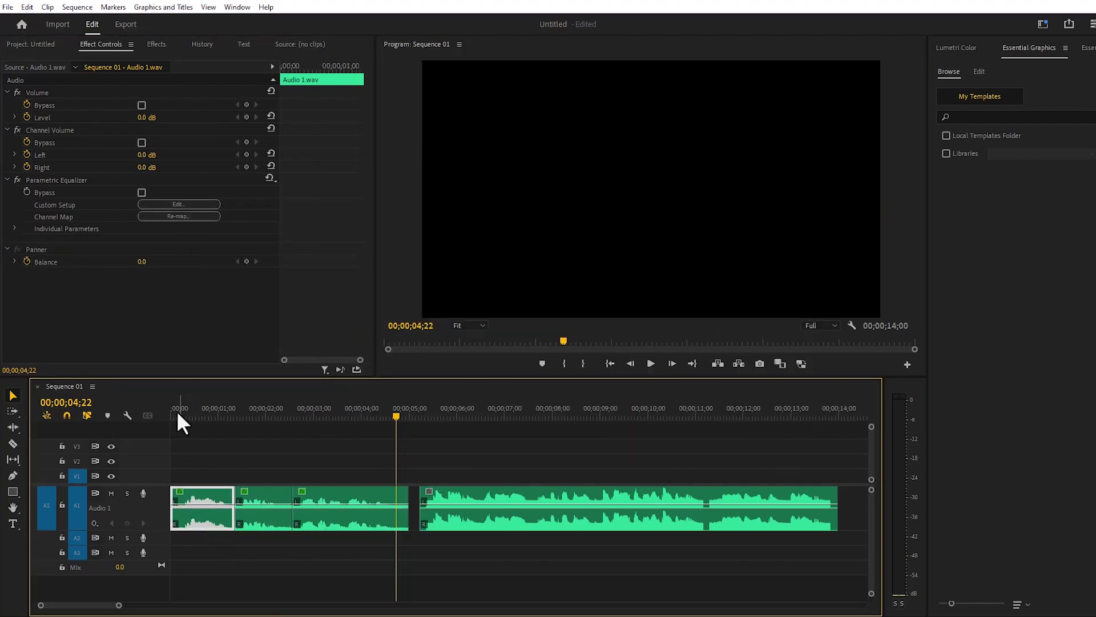
click(178, 204)
click(422, 192)
click(414, 347)
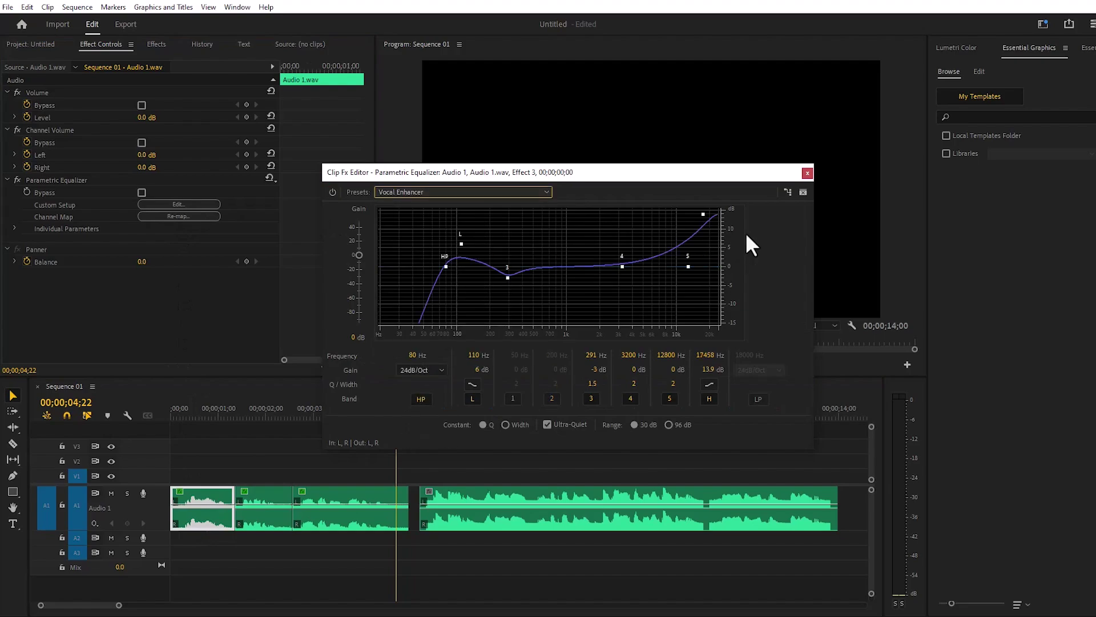
click(807, 172)
Step: Play the sequence from the start to hear the equalized clips
drag(496, 403, 151, 437)
key(space)
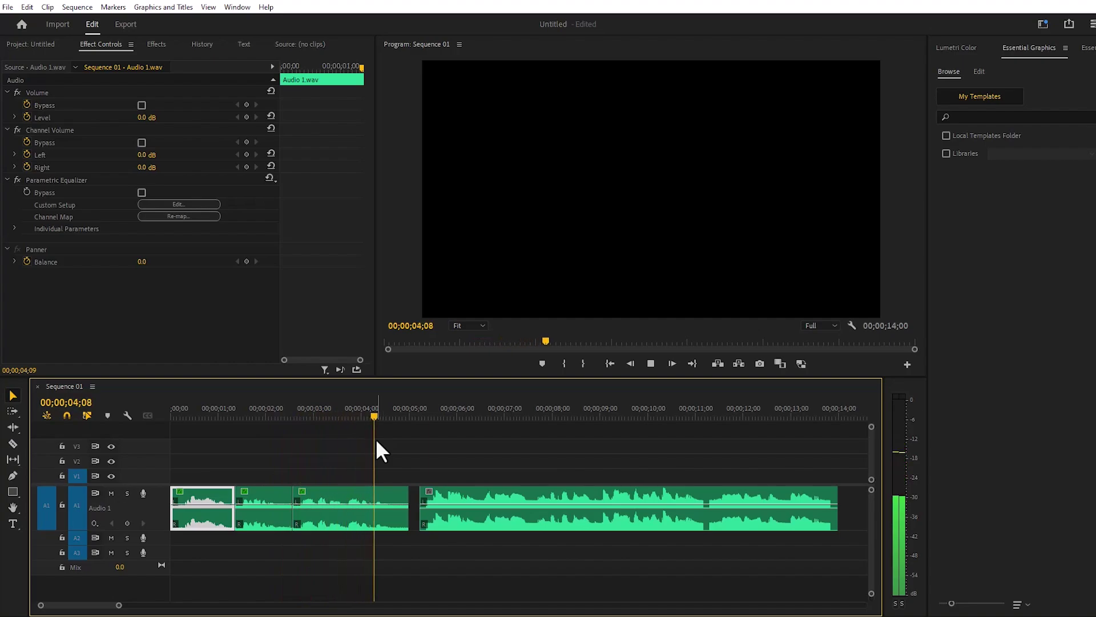
key(space)
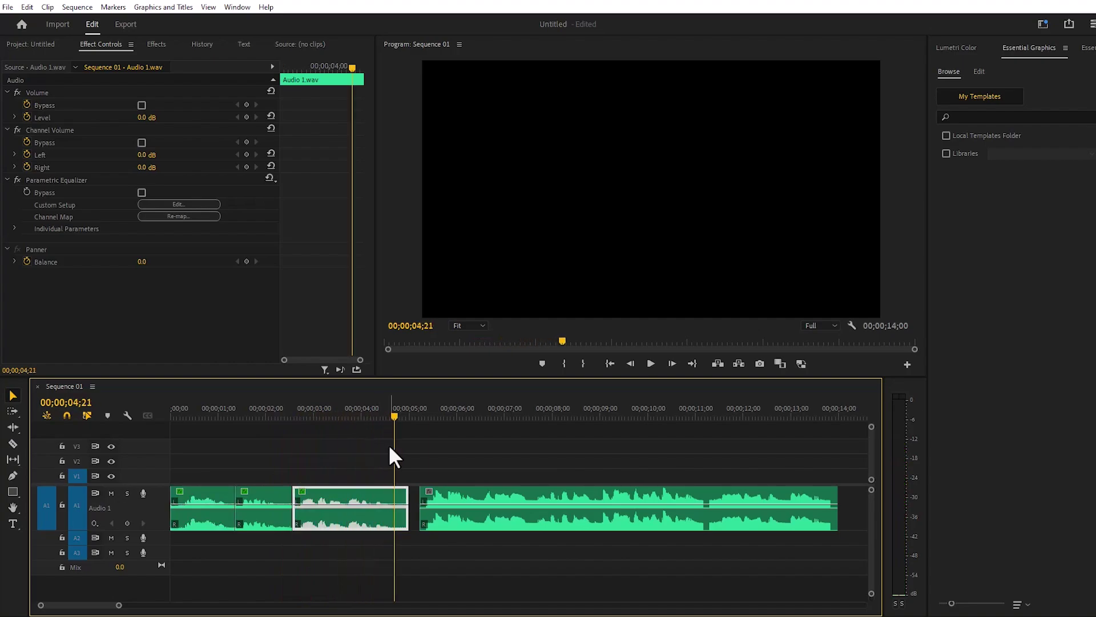
Step: Search Effects for 'mul' and drop Multiband Compressor onto the third voice-over clip
click(156, 44)
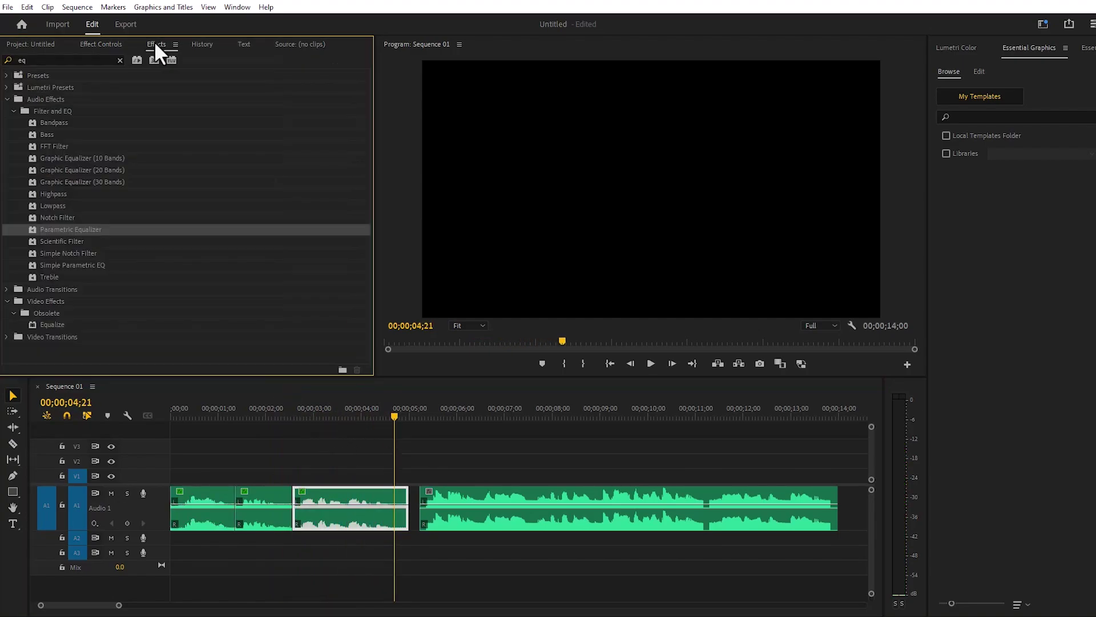
click(118, 60)
text(mu)
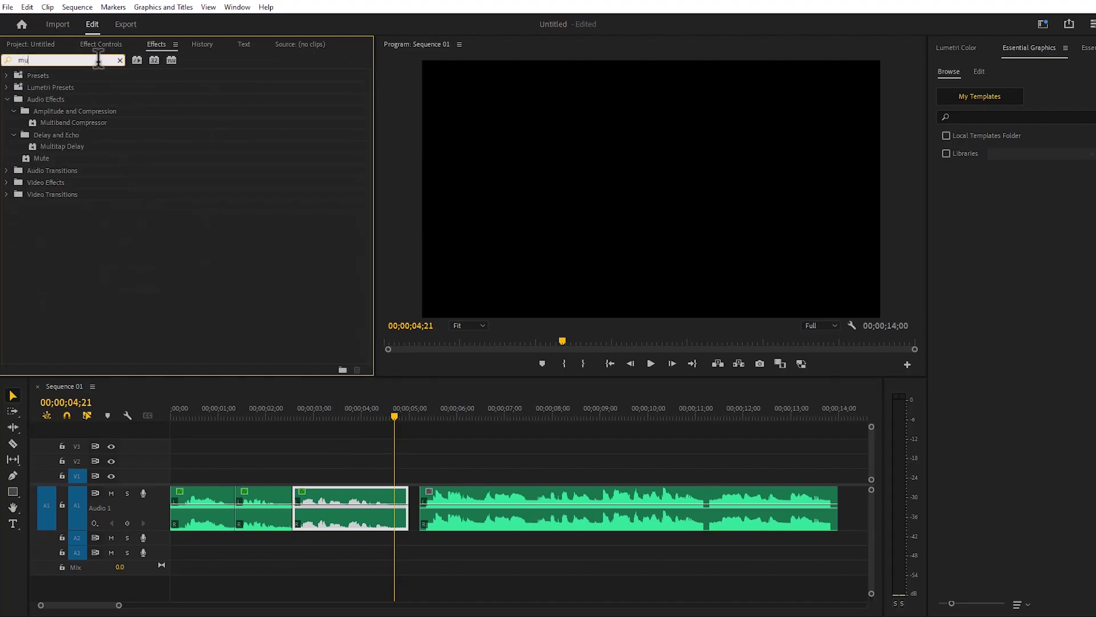
text(l)
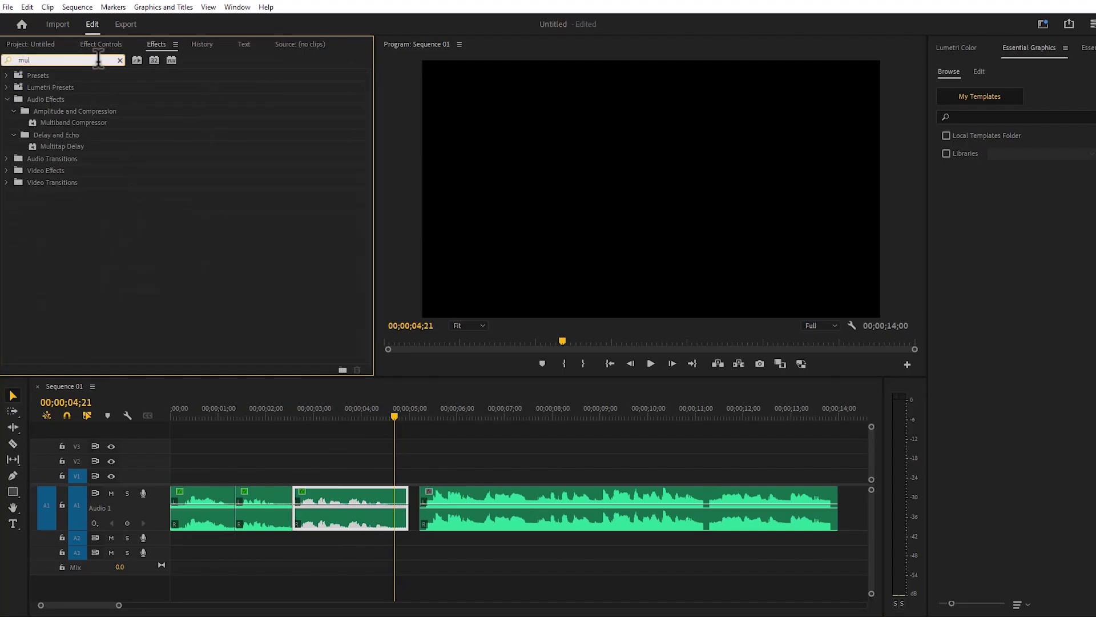
drag(71, 122, 324, 510)
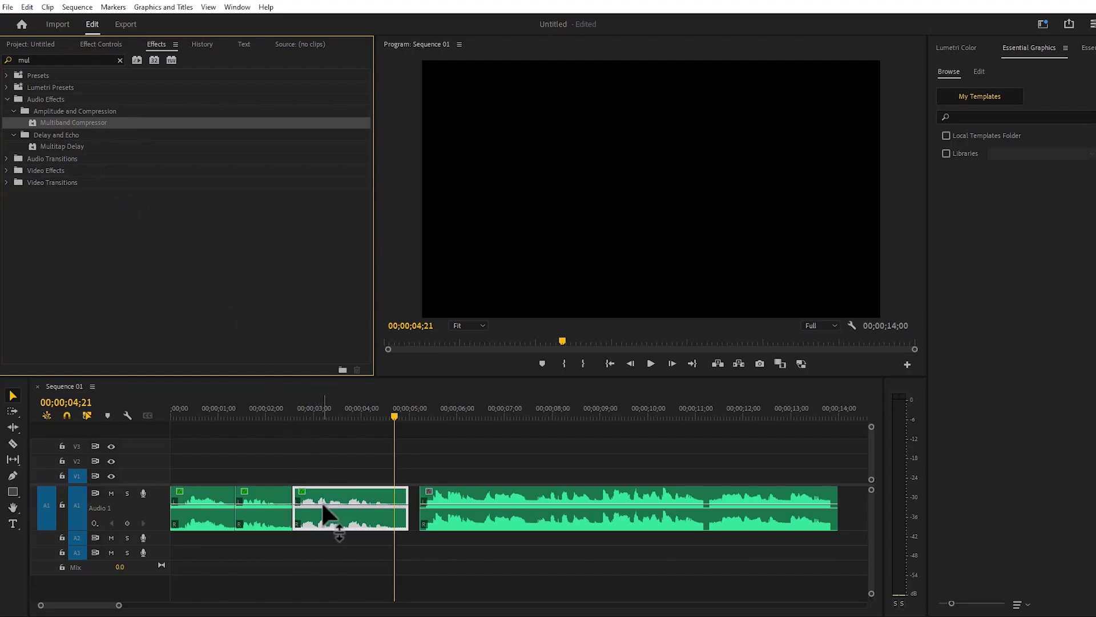
Step: Set the Multiband Compressor to the Broadcast preset
click(90, 43)
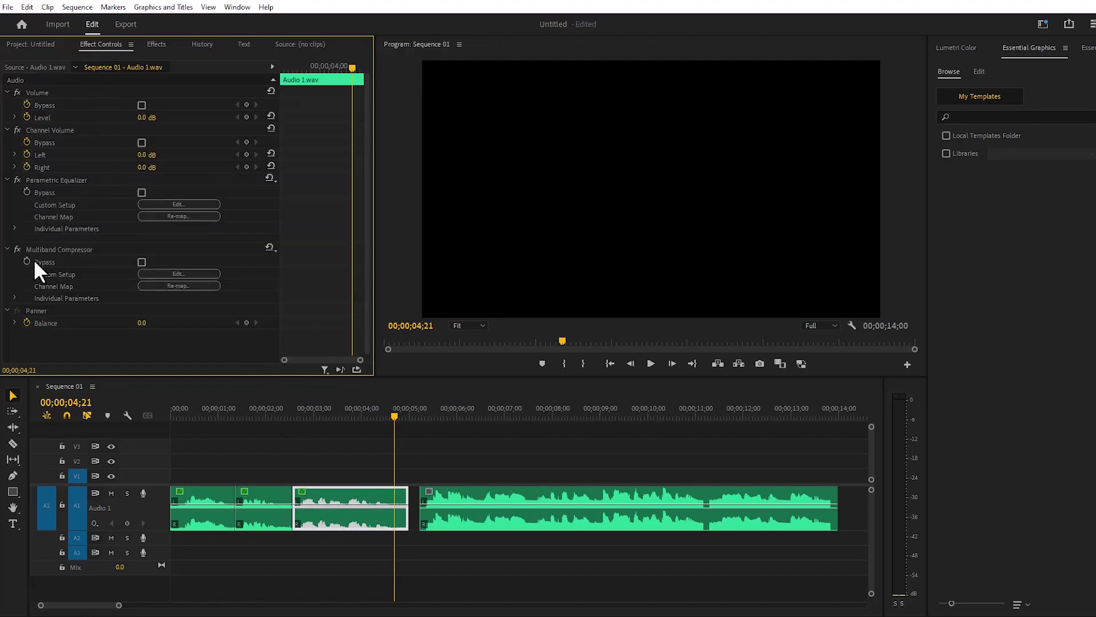
click(187, 275)
click(480, 156)
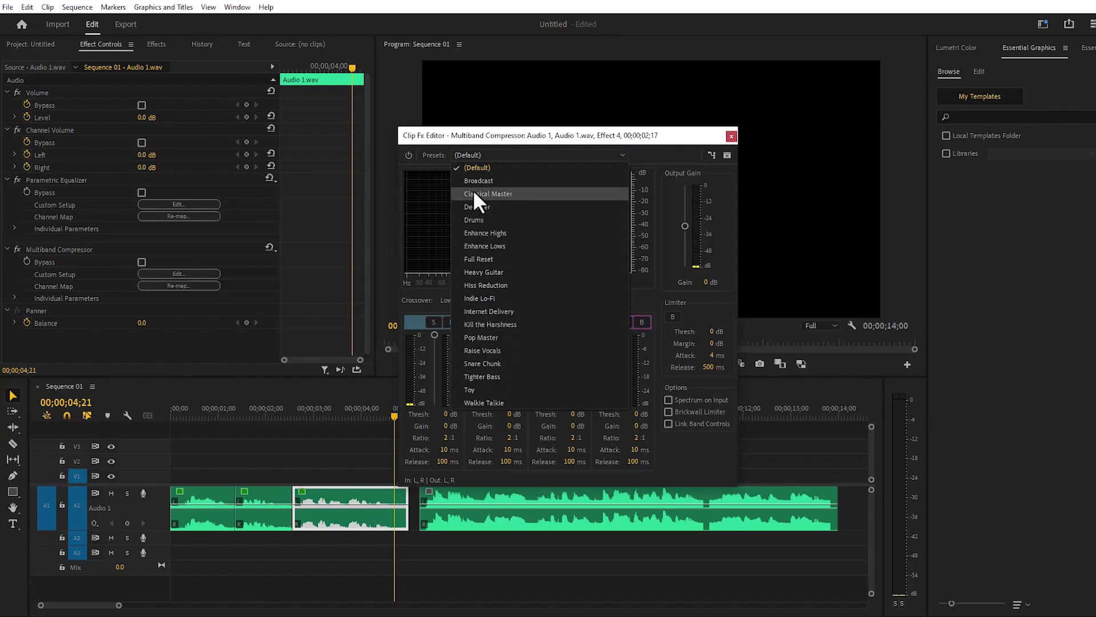
click(486, 179)
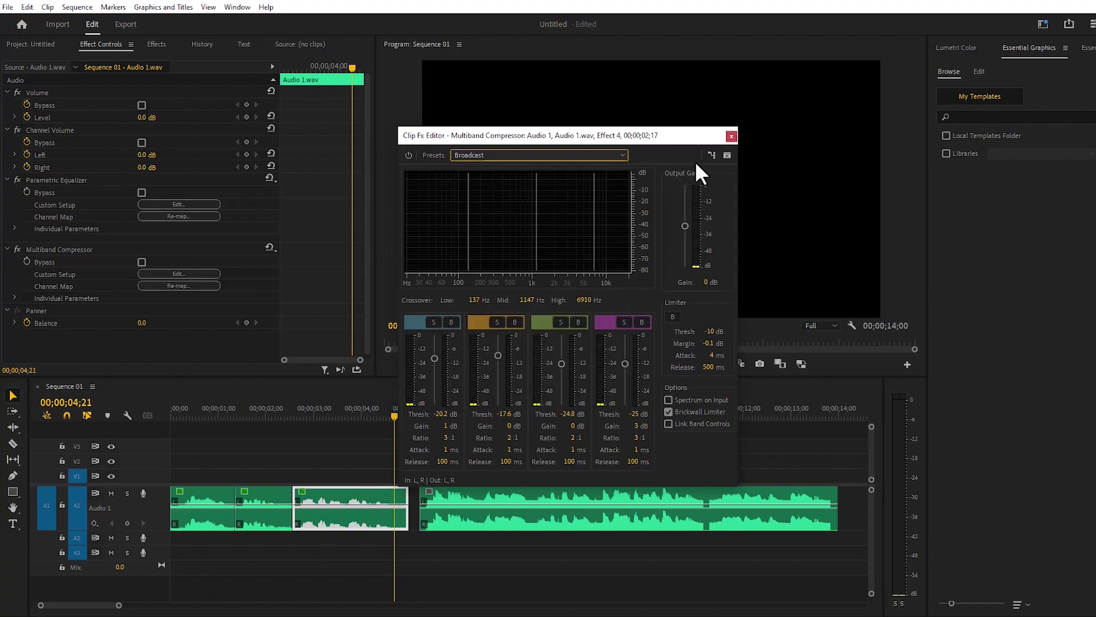
click(730, 137)
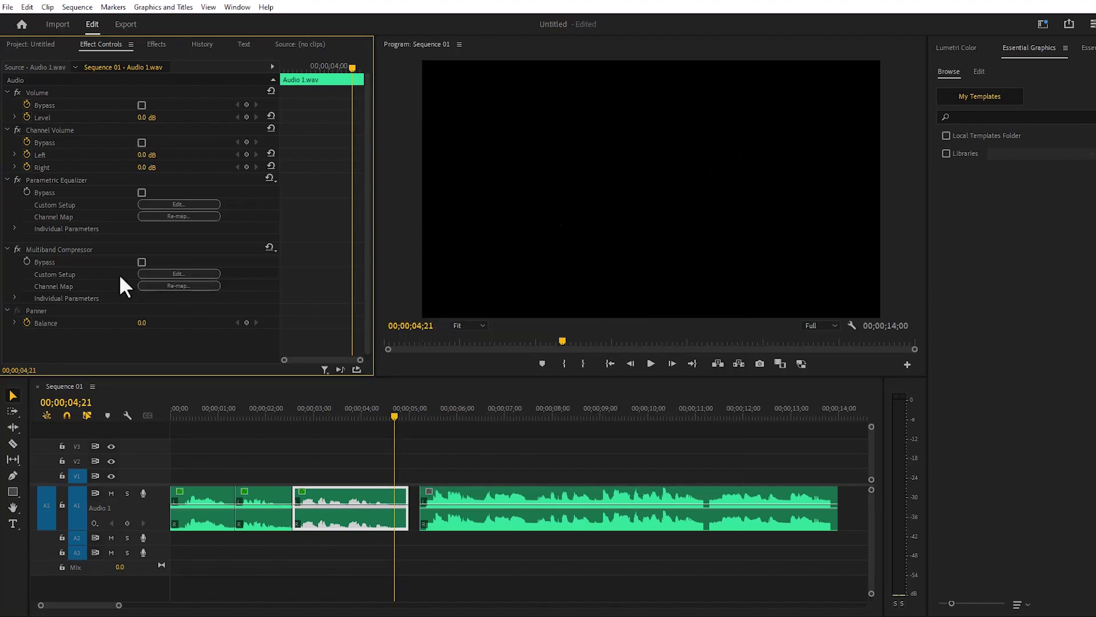
Step: Copy the Multiband Compressor and paste it onto the second and first voice-over clips
click(51, 250)
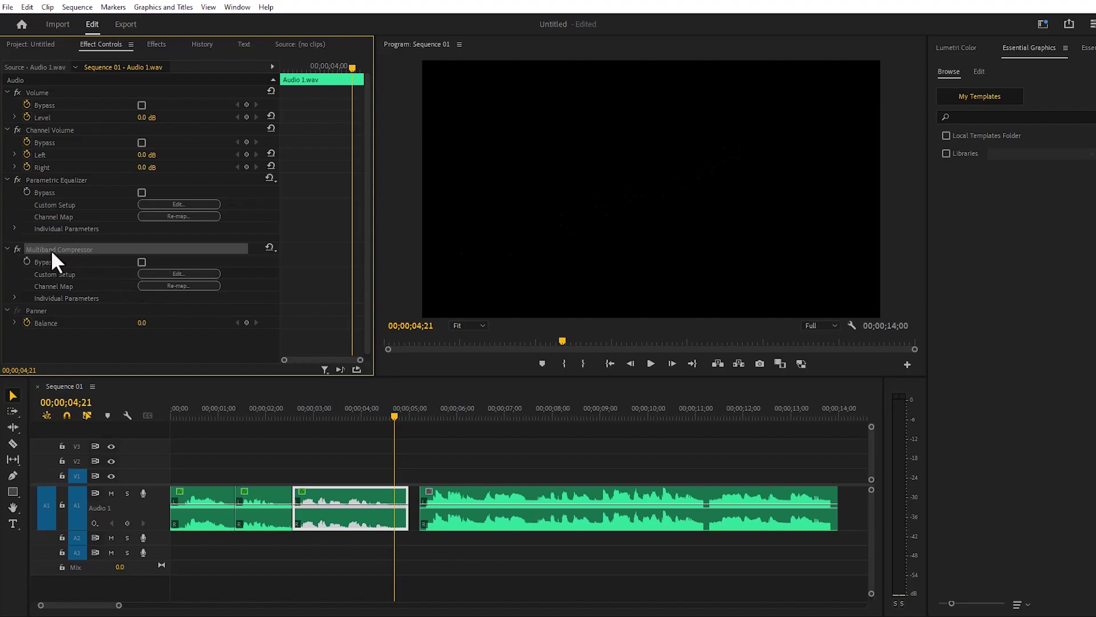
right_click(51, 251)
click(90, 319)
click(264, 517)
right_click(135, 329)
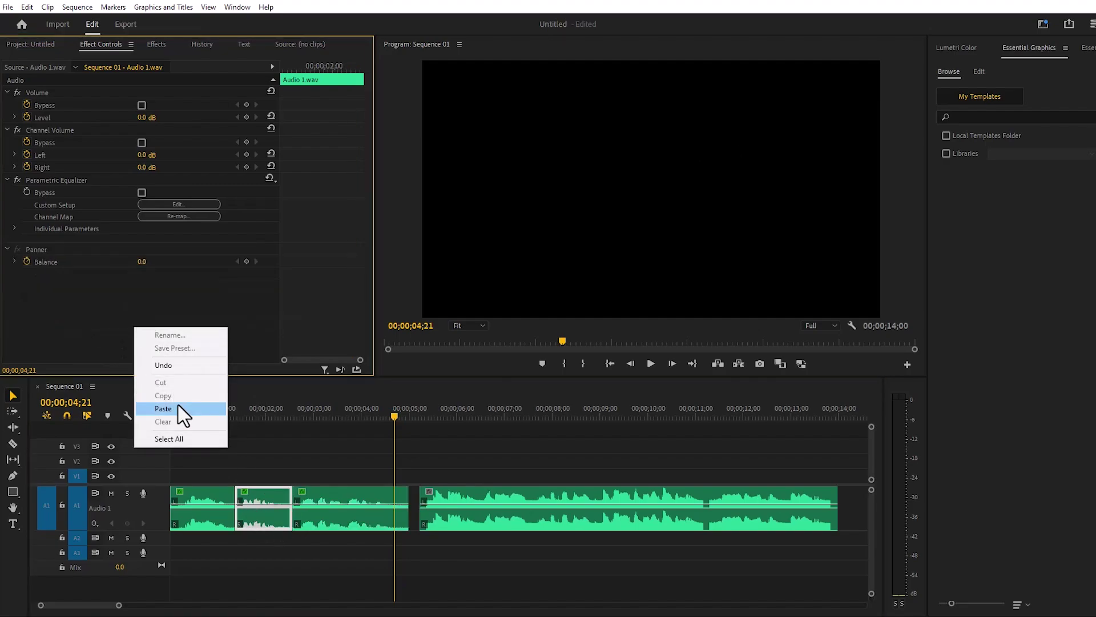
click(172, 408)
click(205, 522)
right_click(130, 337)
click(166, 412)
Step: Play the sequence from the start, then audition the End Voice clip
click(151, 430)
key(Home)
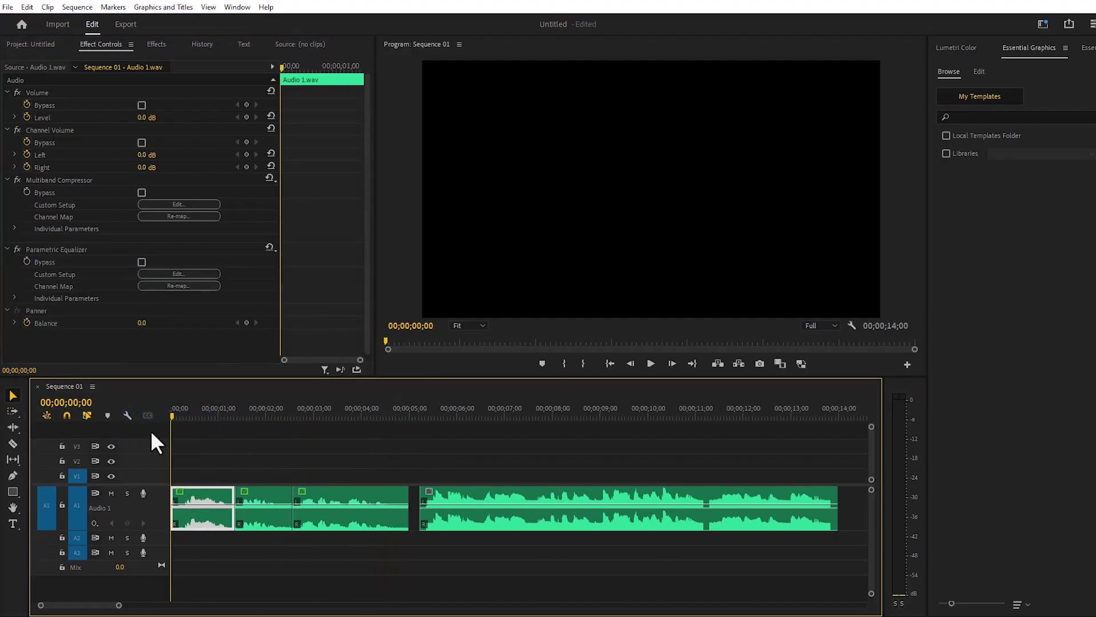
key(space)
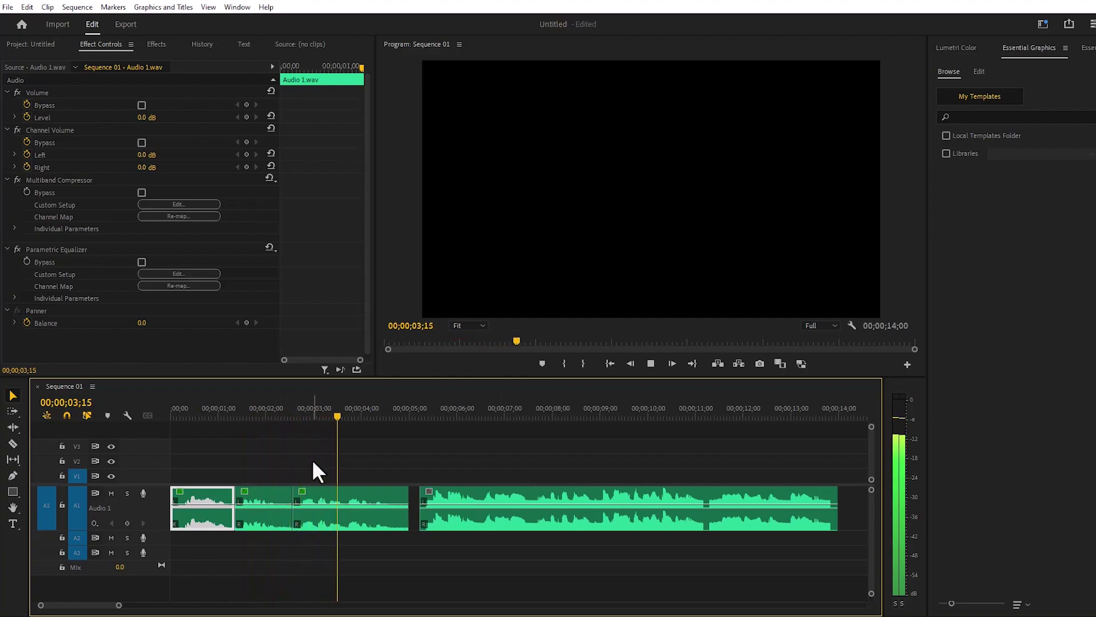
key(space)
key(d)
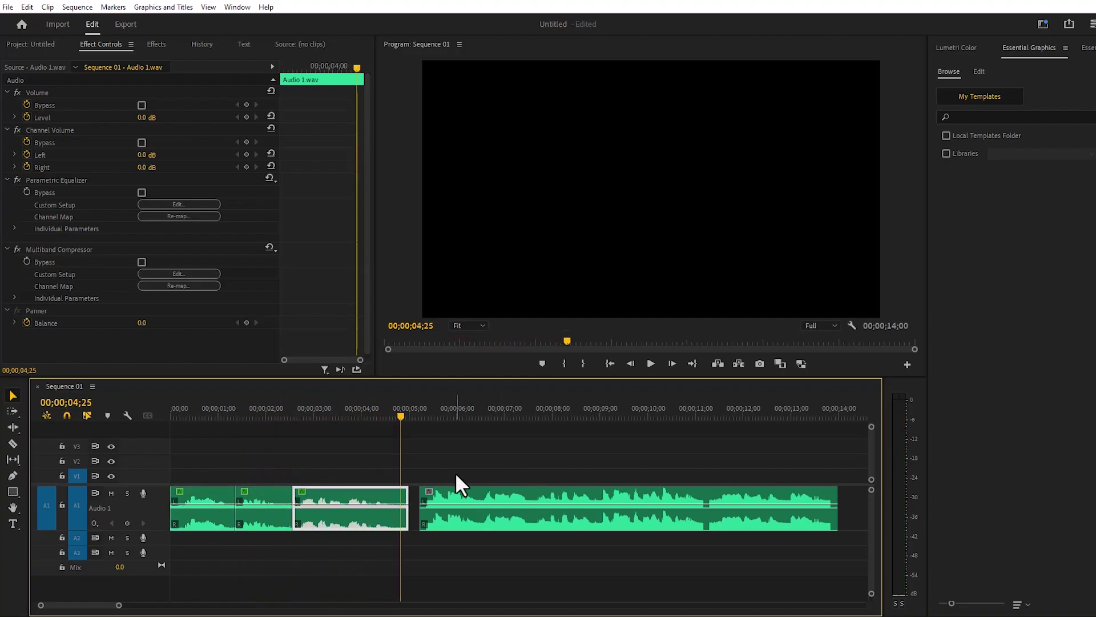
click(425, 408)
key(space)
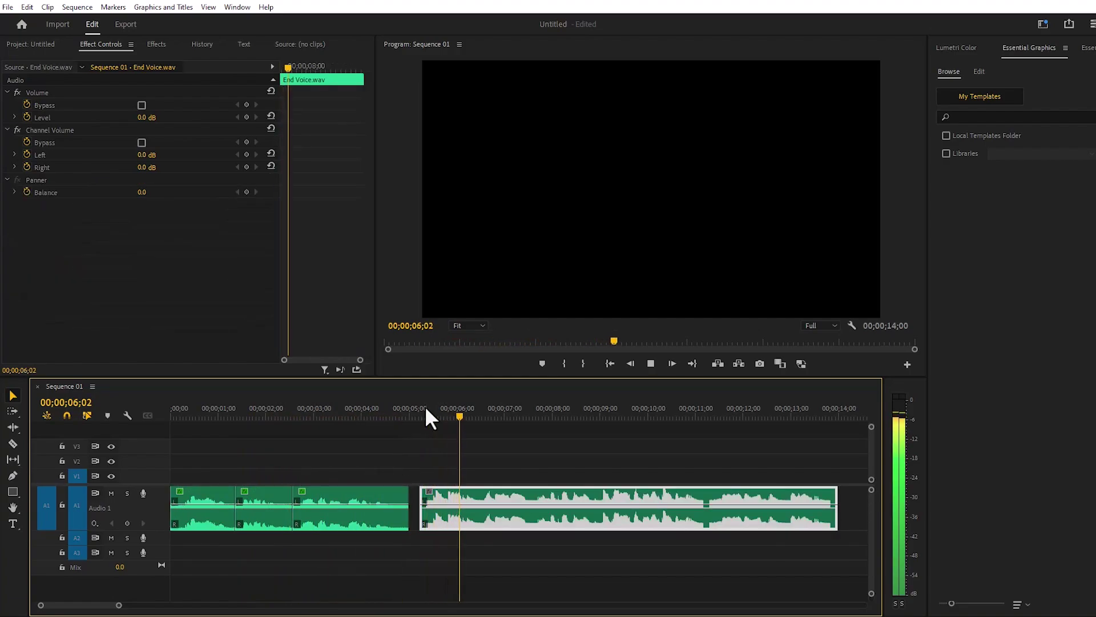
key(space)
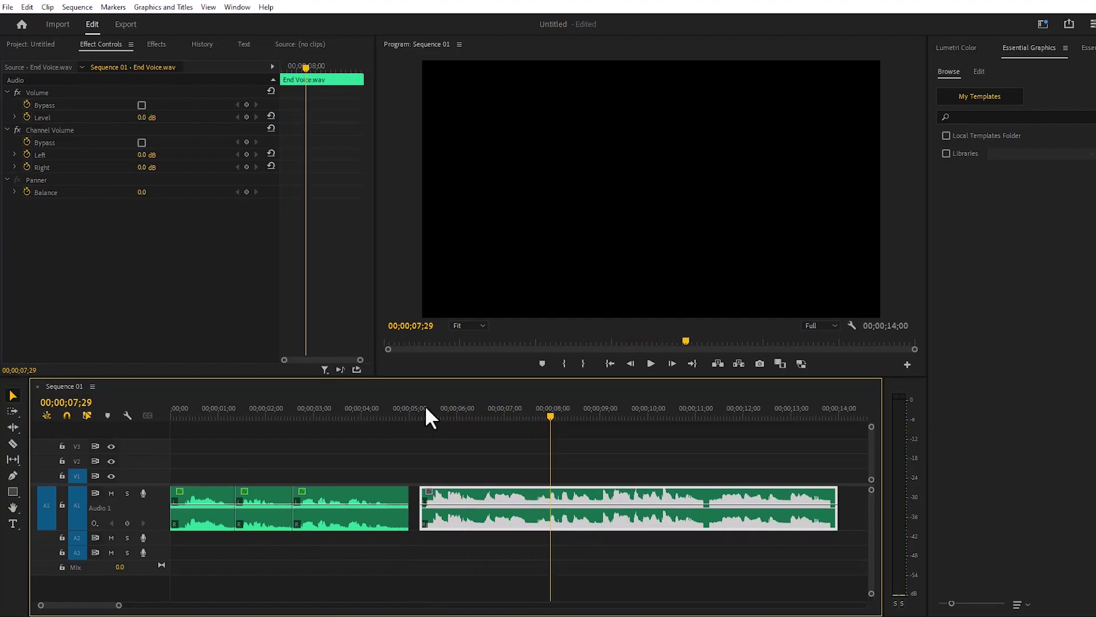
Step: Copy the third clip's Parametric Equalizer and paste it onto End Voice
click(342, 512)
right_click(59, 180)
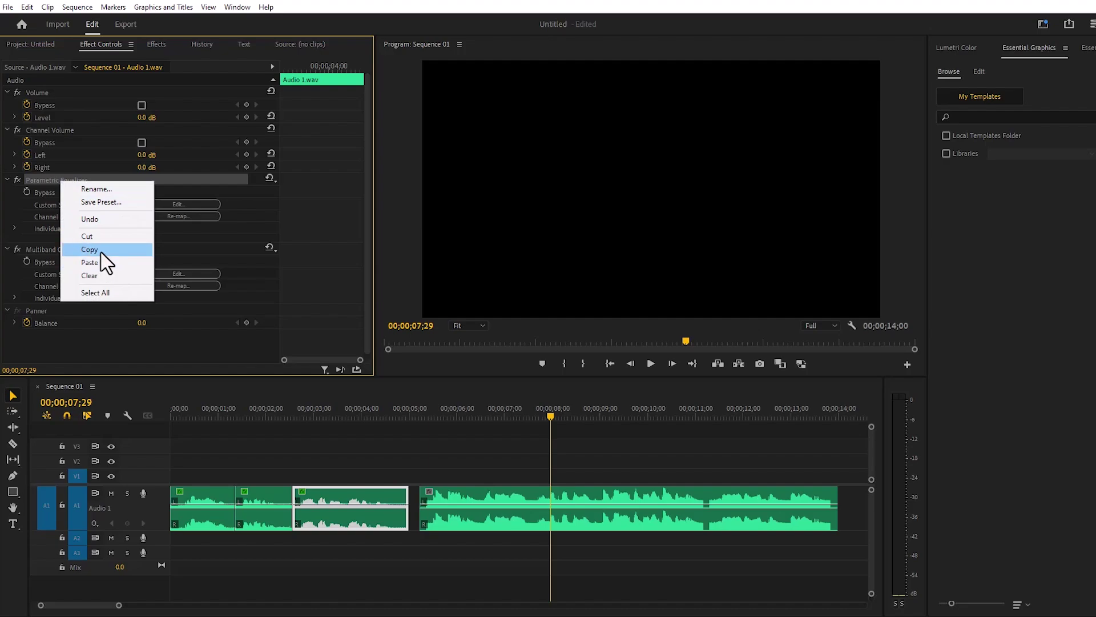
click(100, 249)
click(469, 516)
right_click(149, 298)
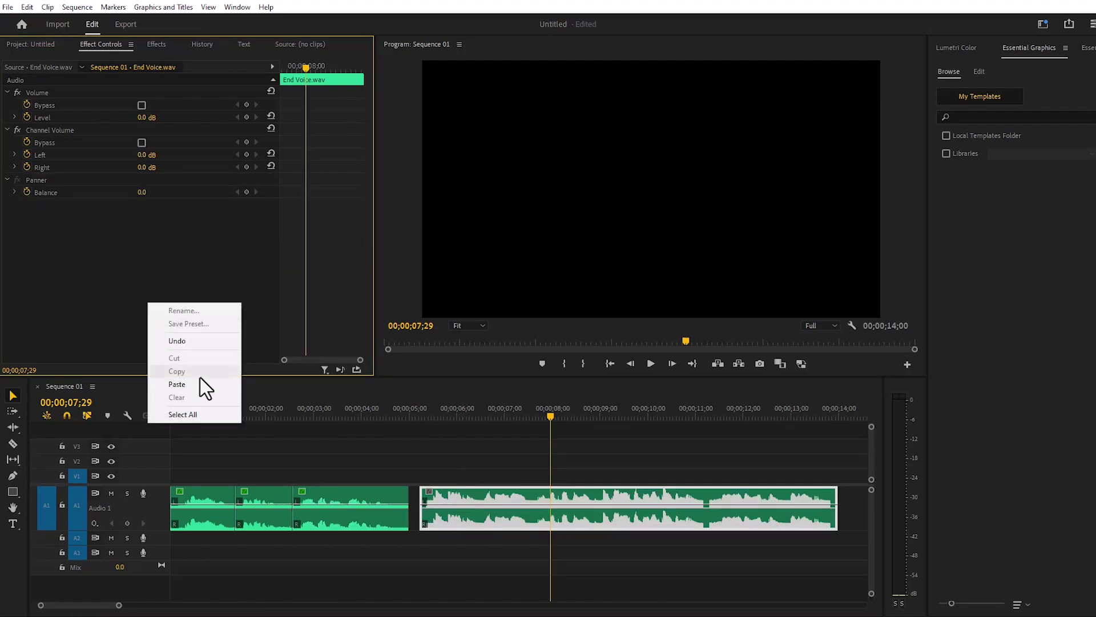
click(201, 382)
Step: Paste the third clip's Multiband Compressor onto End Voice and play it from about 05;12
click(333, 503)
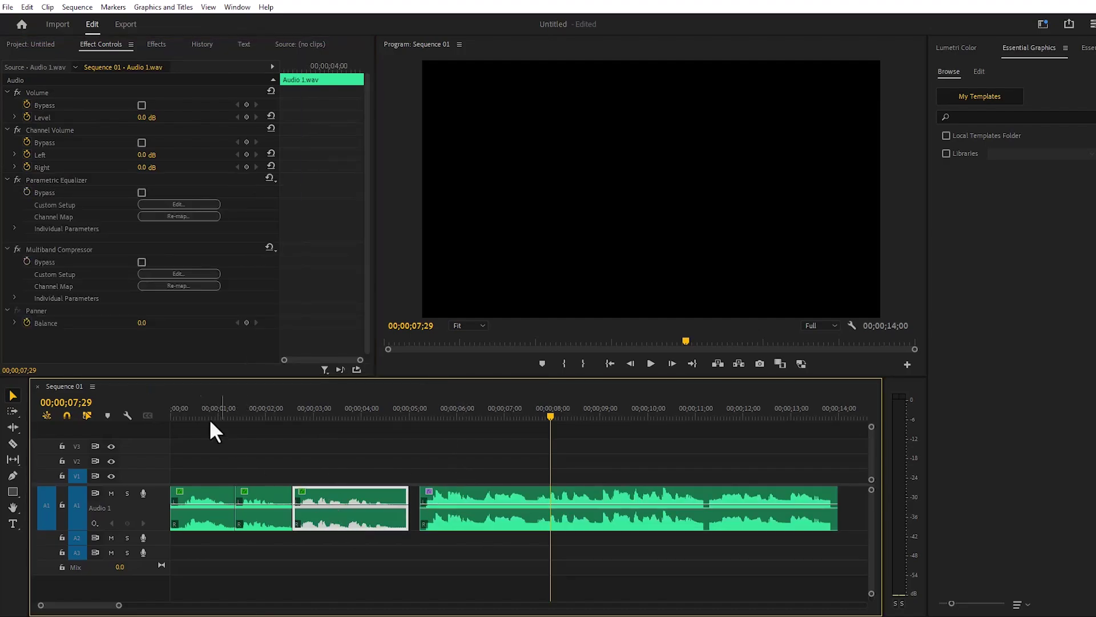
right_click(67, 253)
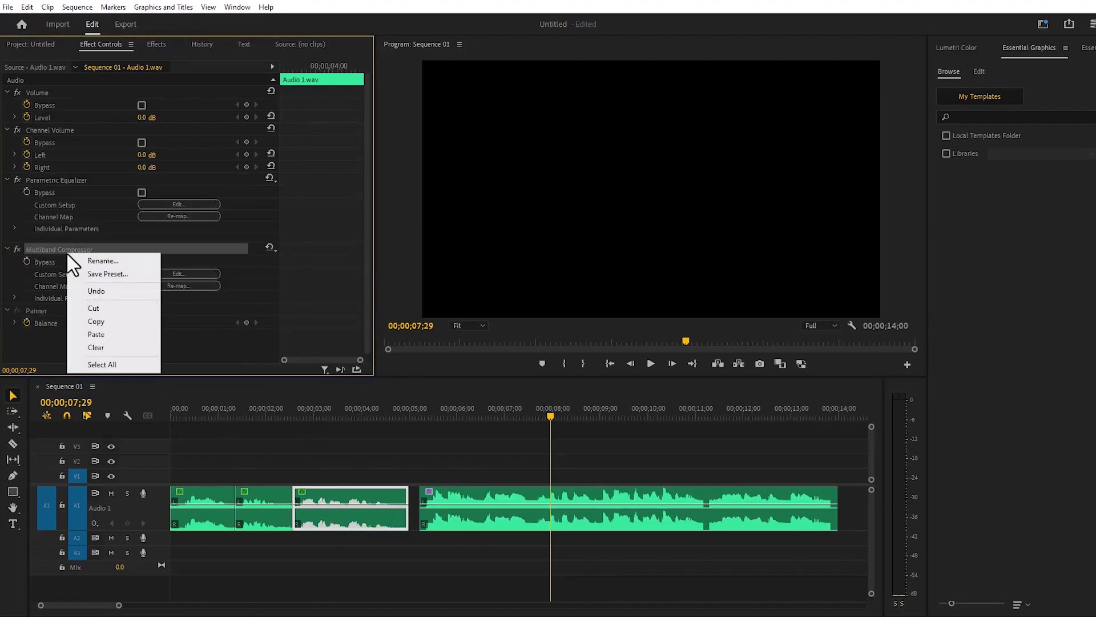
click(104, 323)
click(474, 507)
right_click(163, 328)
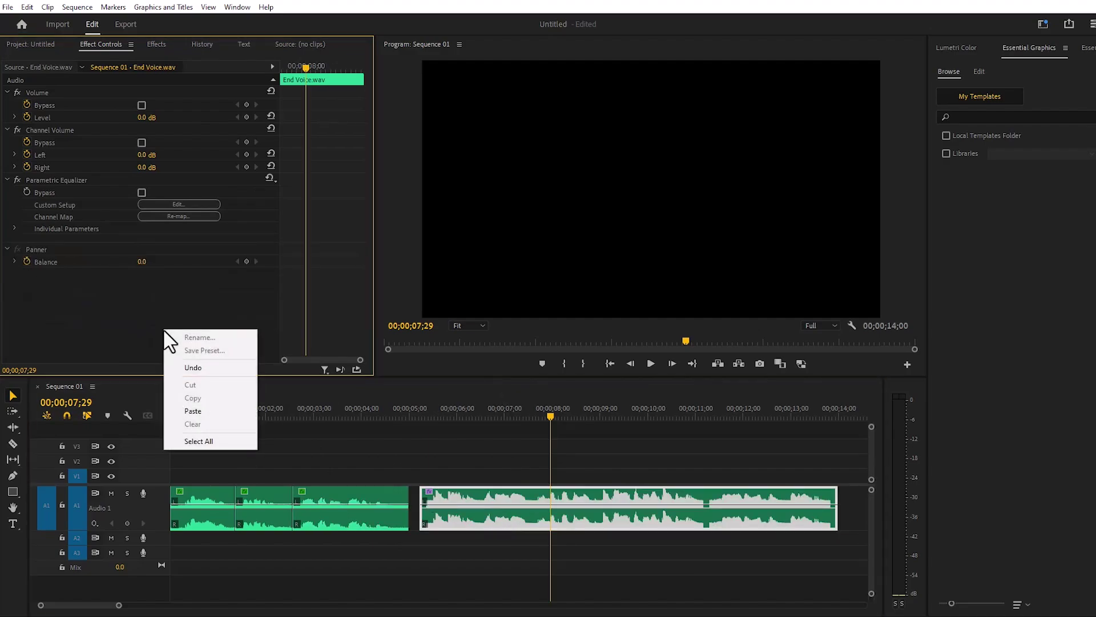
click(208, 411)
click(429, 412)
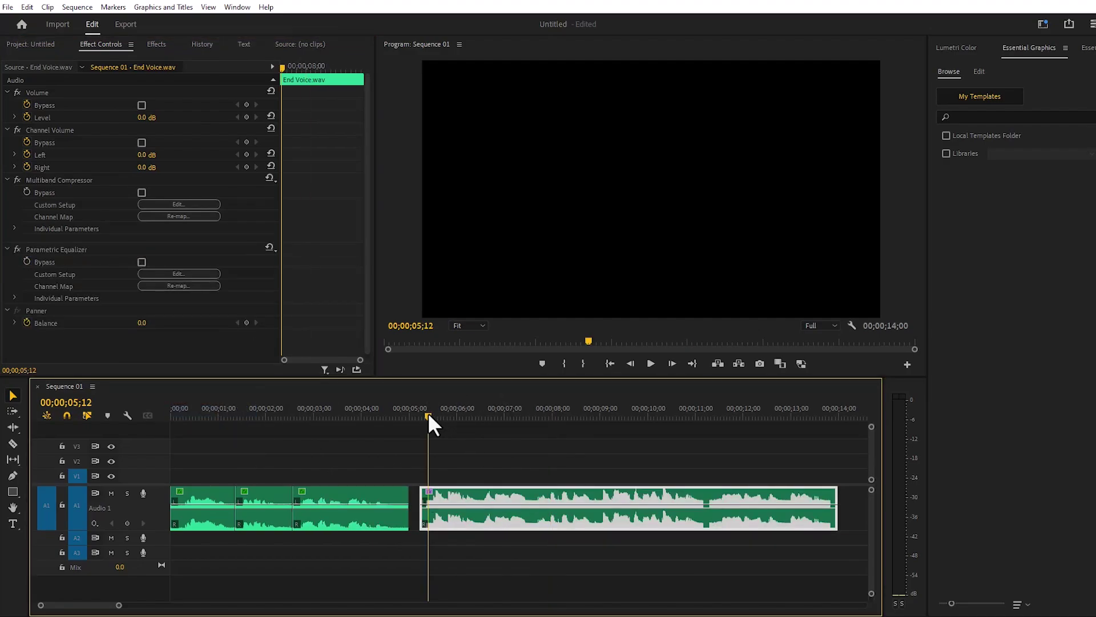
key(space)
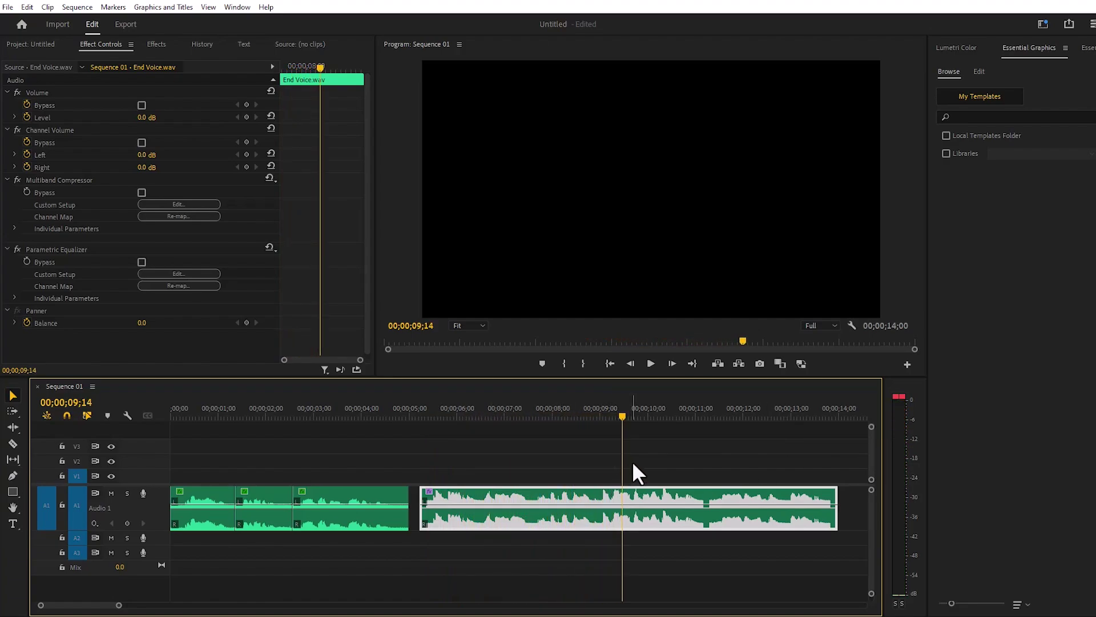
Step: Tag End Voice.wav as Dialogue in Essential Sound and open its Preset list
click(1092, 49)
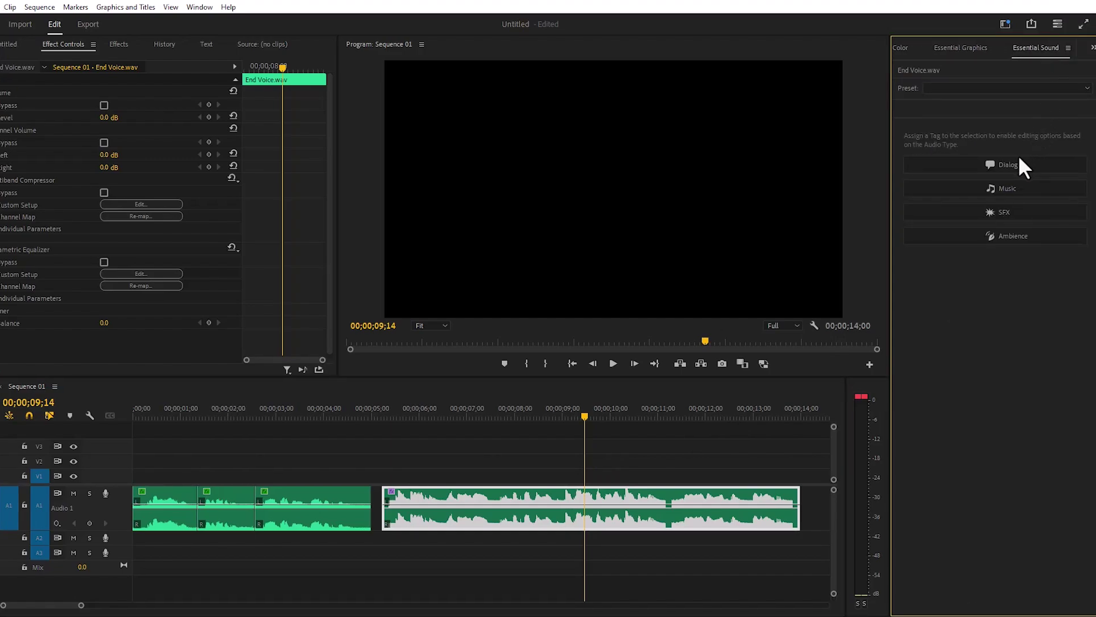
click(991, 167)
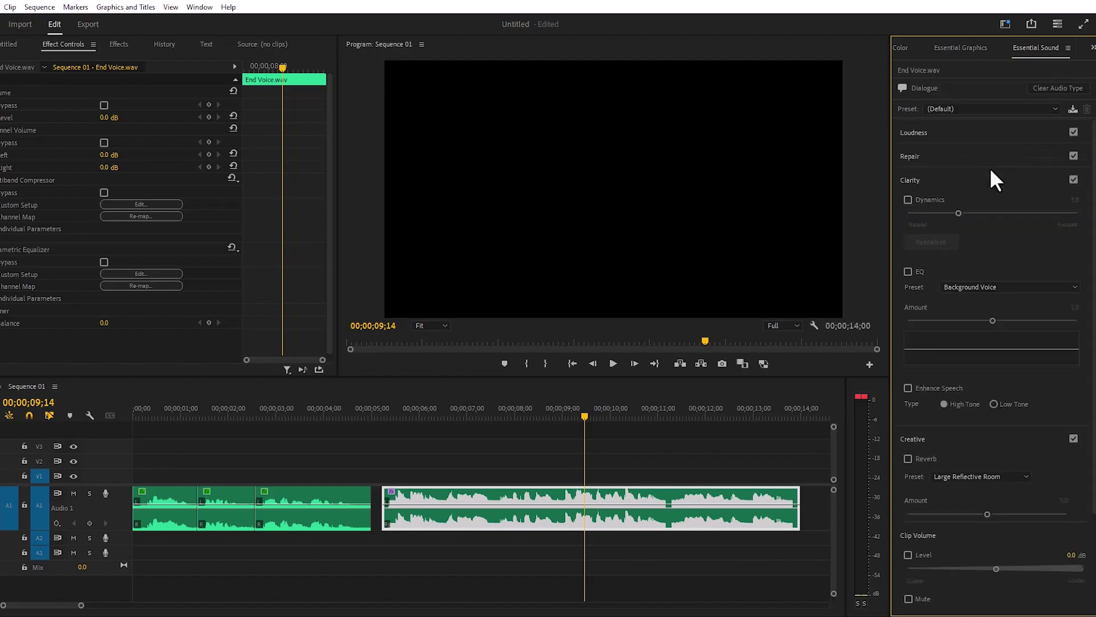
click(948, 108)
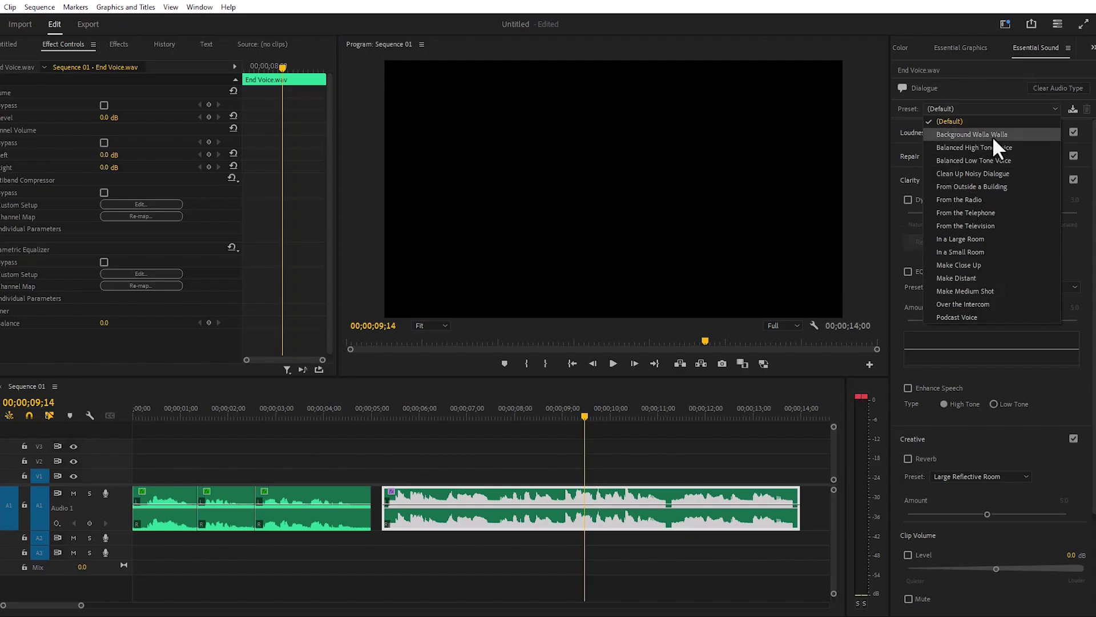
Step: Apply Background Walla Walla to End Voice and play it from about 05;27
click(965, 139)
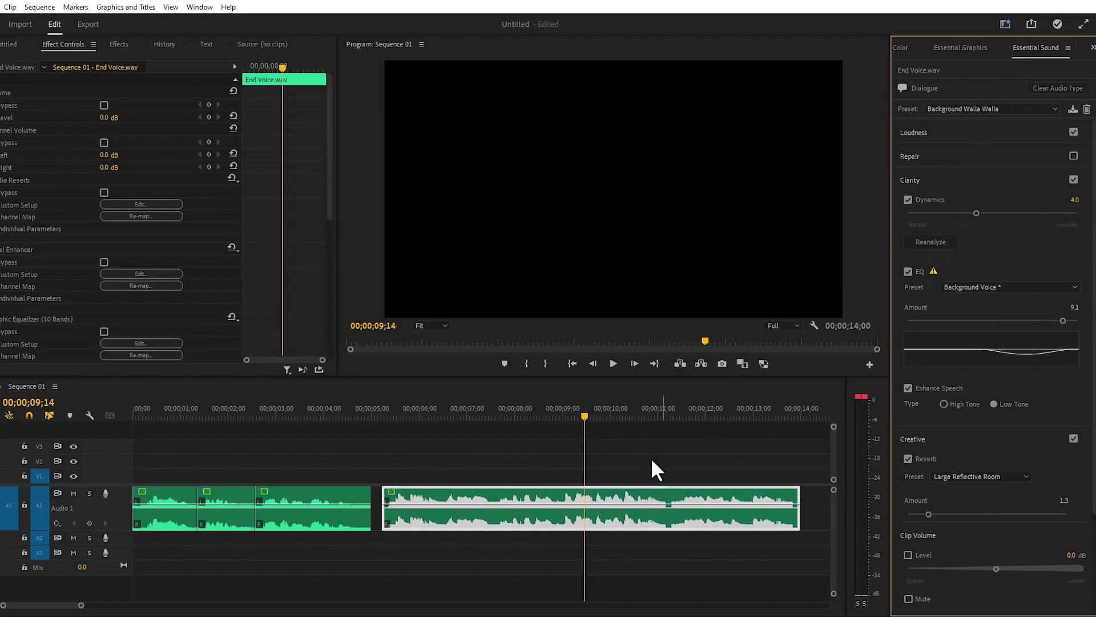
key(space)
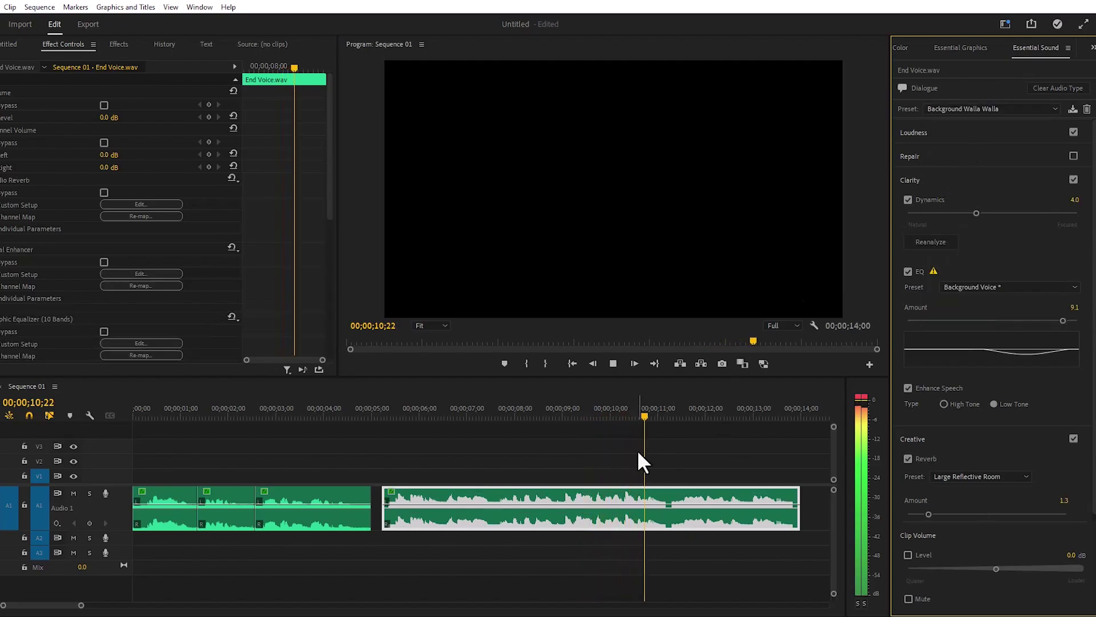
key(space)
drag(685, 413, 398, 433)
key(space)
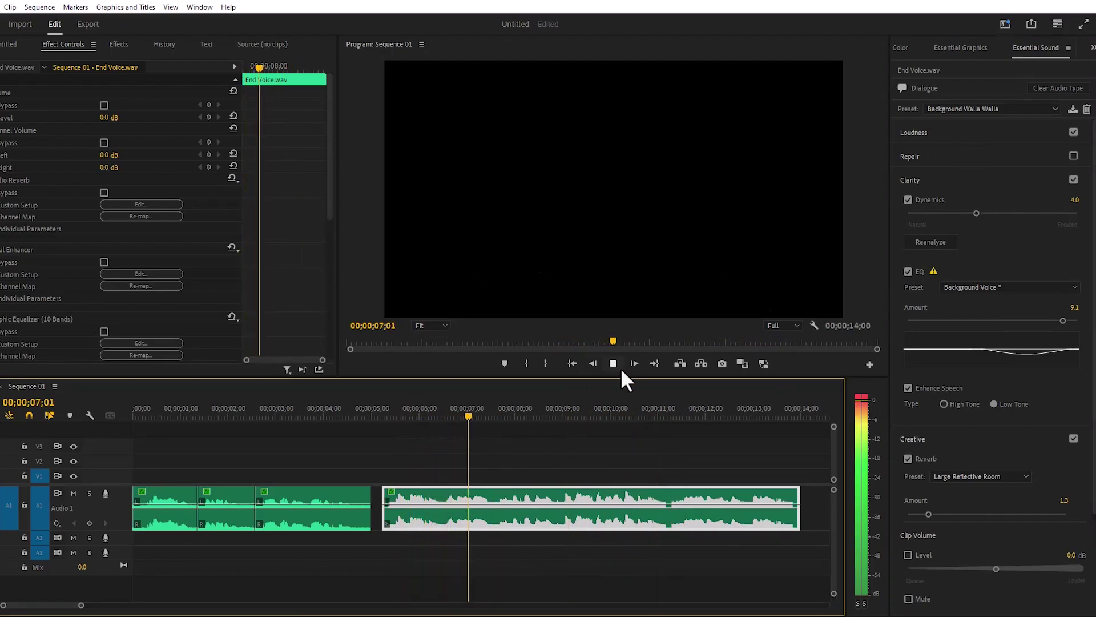
key(space)
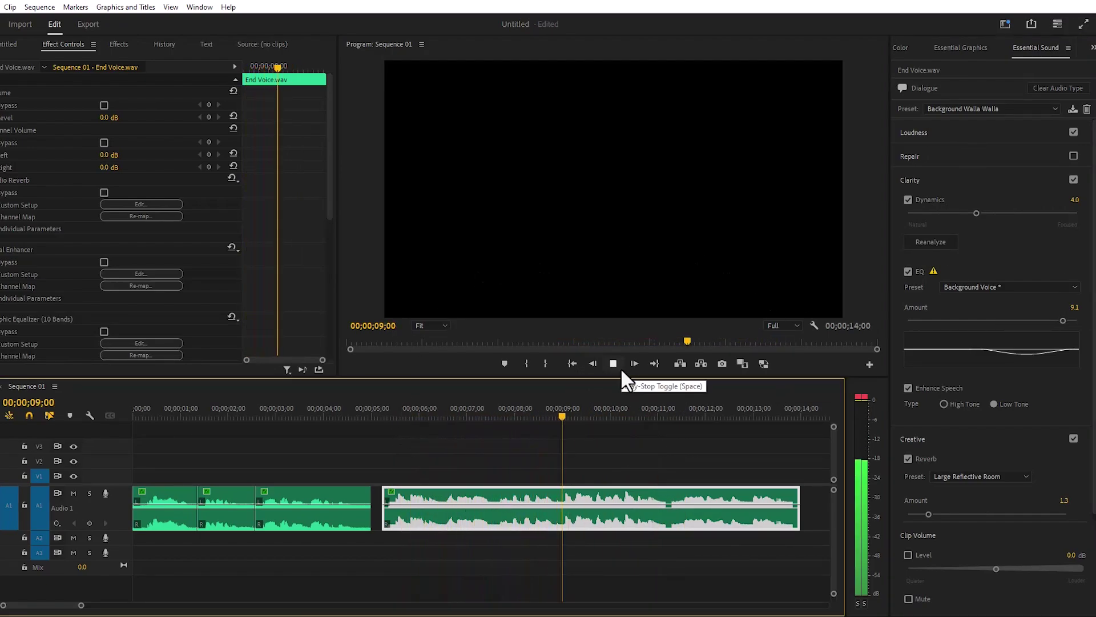
click(960, 110)
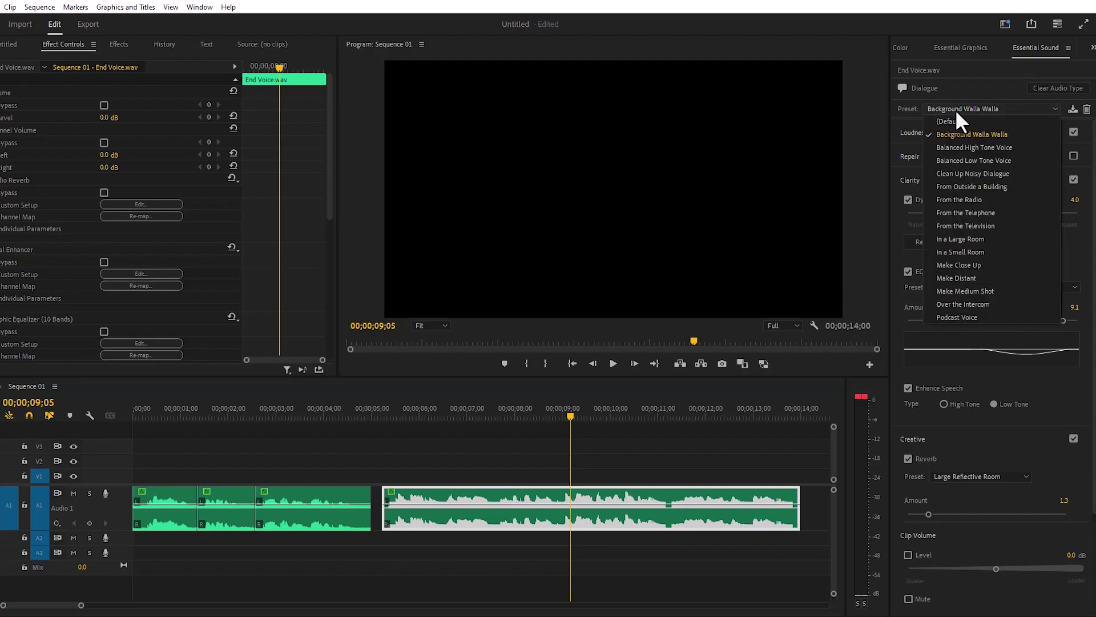
Step: Audition the From the Radio and From the Telephone presets on End Voice
click(972, 199)
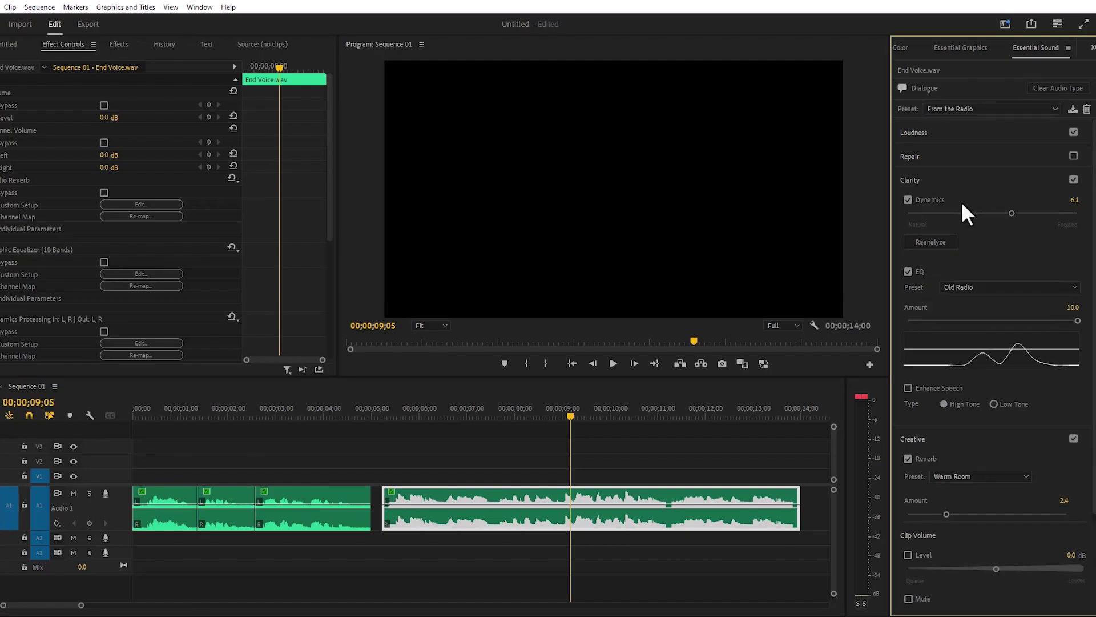
key(space)
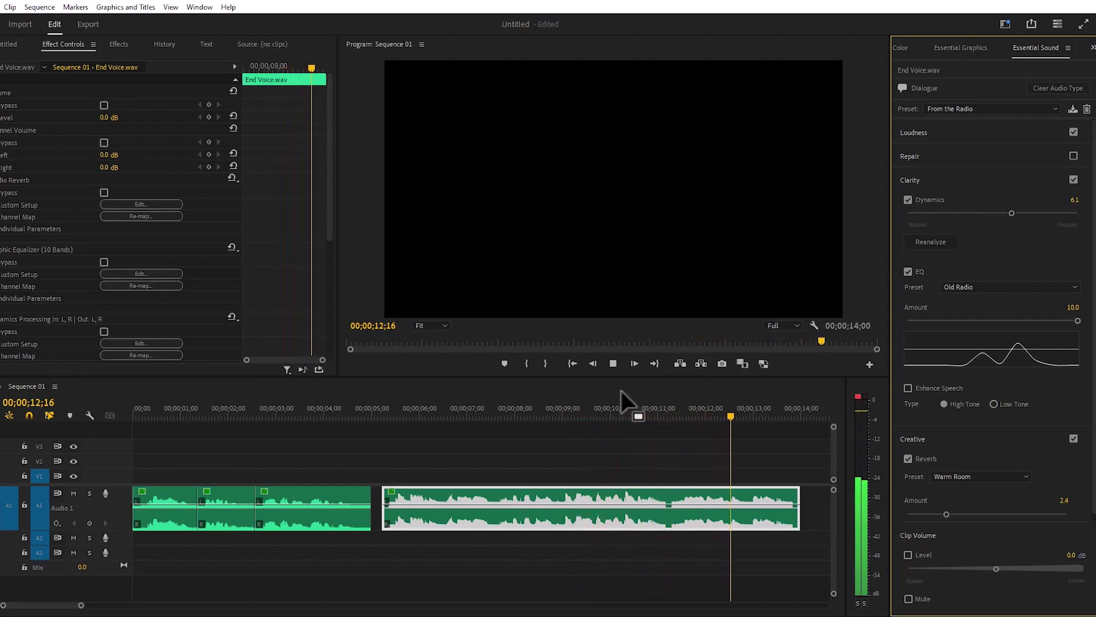
key(space)
drag(752, 413, 406, 451)
click(955, 109)
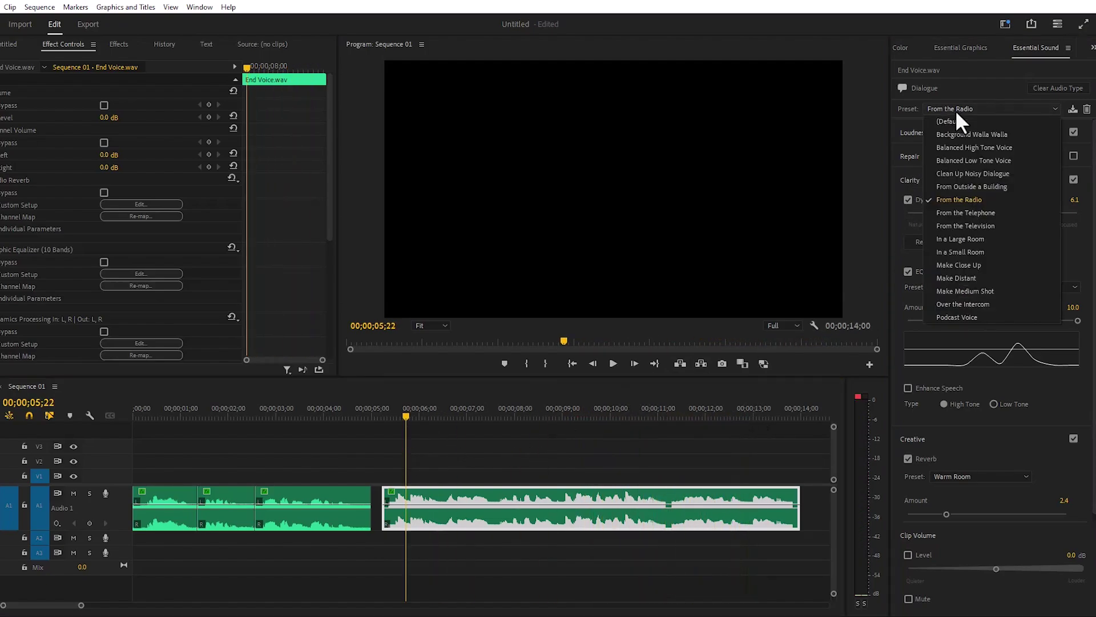
click(984, 213)
key(space)
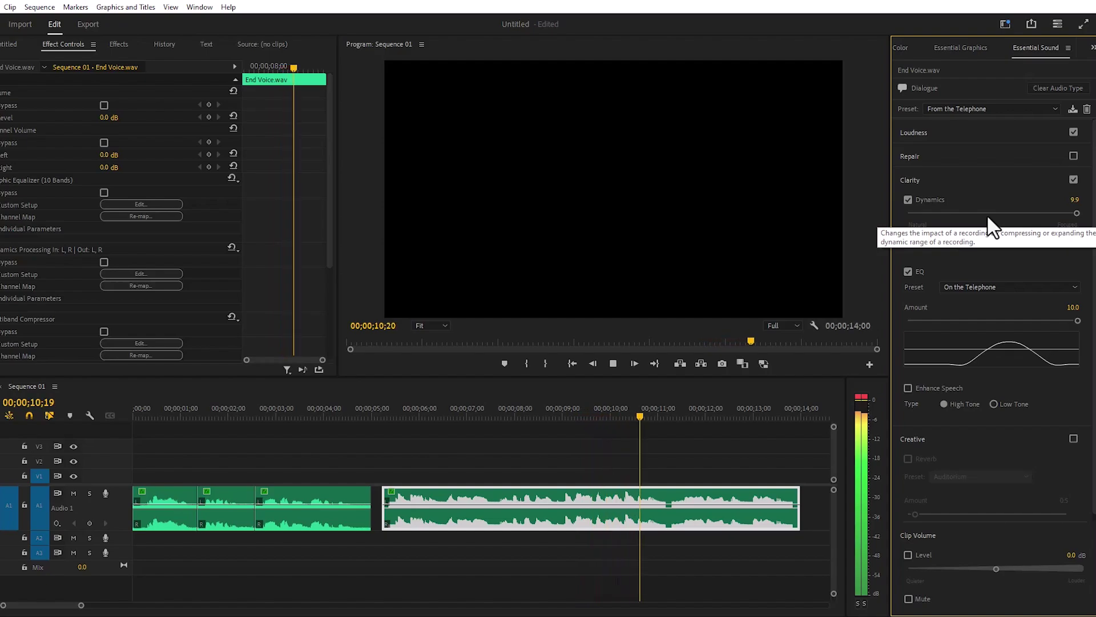
key(space)
Step: Apply From the Television and play End Voice from about 05;20
click(976, 107)
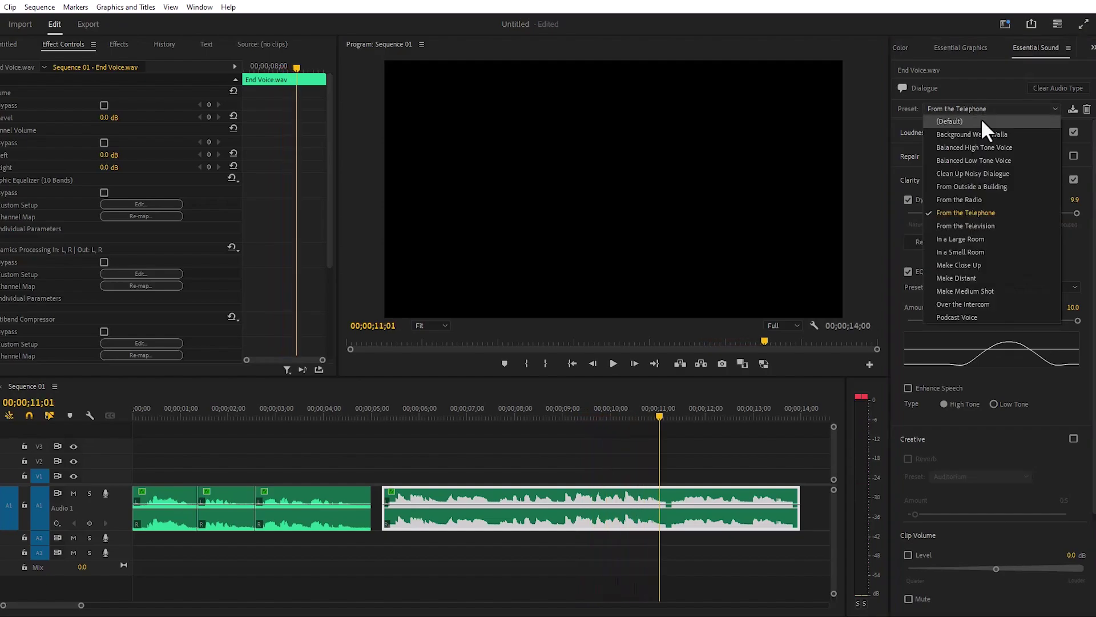
click(1001, 225)
click(403, 416)
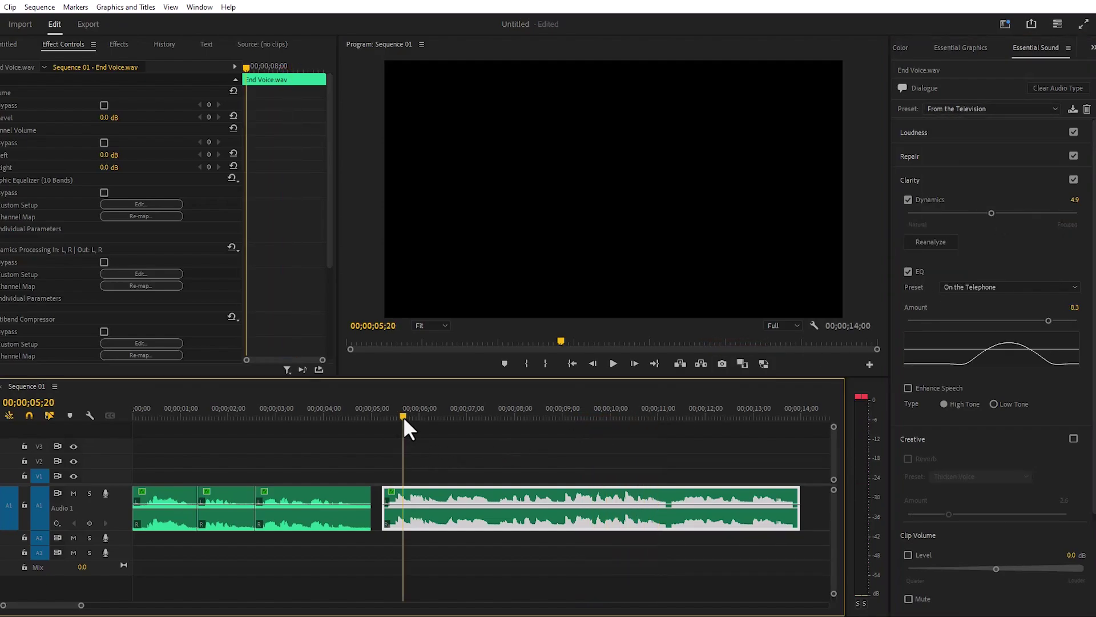
key(space)
click(980, 108)
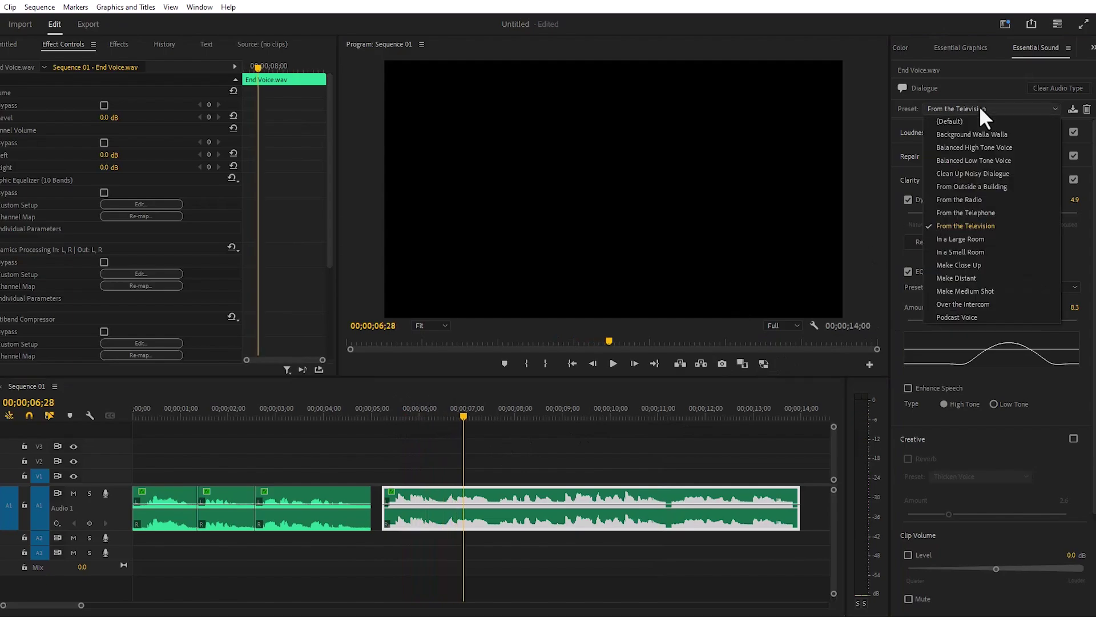
Step: Apply the Make Close Up preset to End Voice and play it
click(948, 265)
key(space)
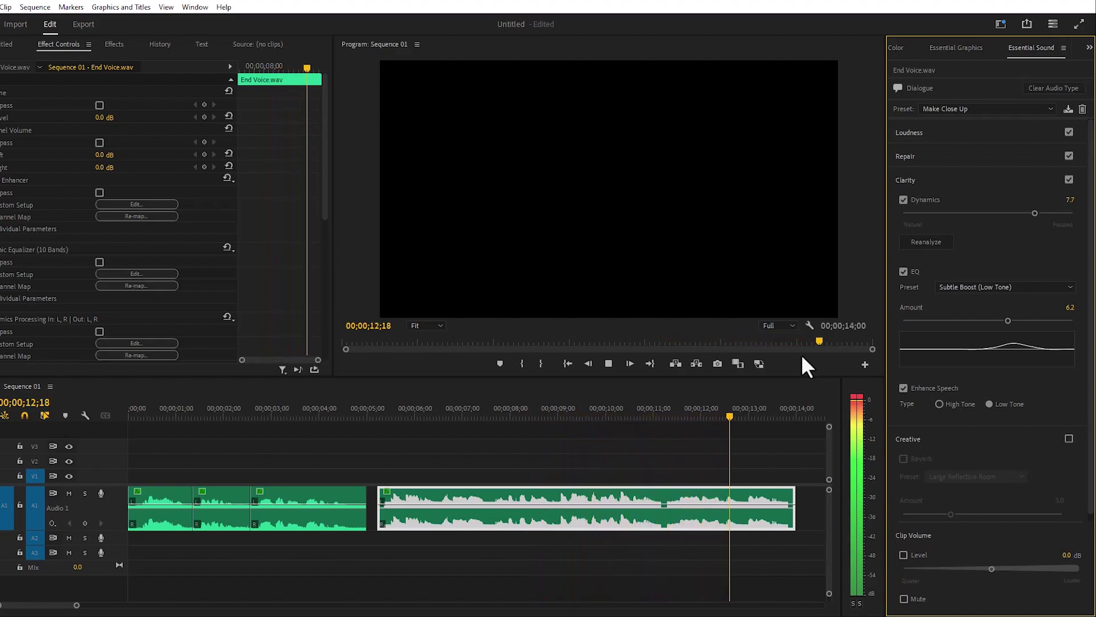
key(space)
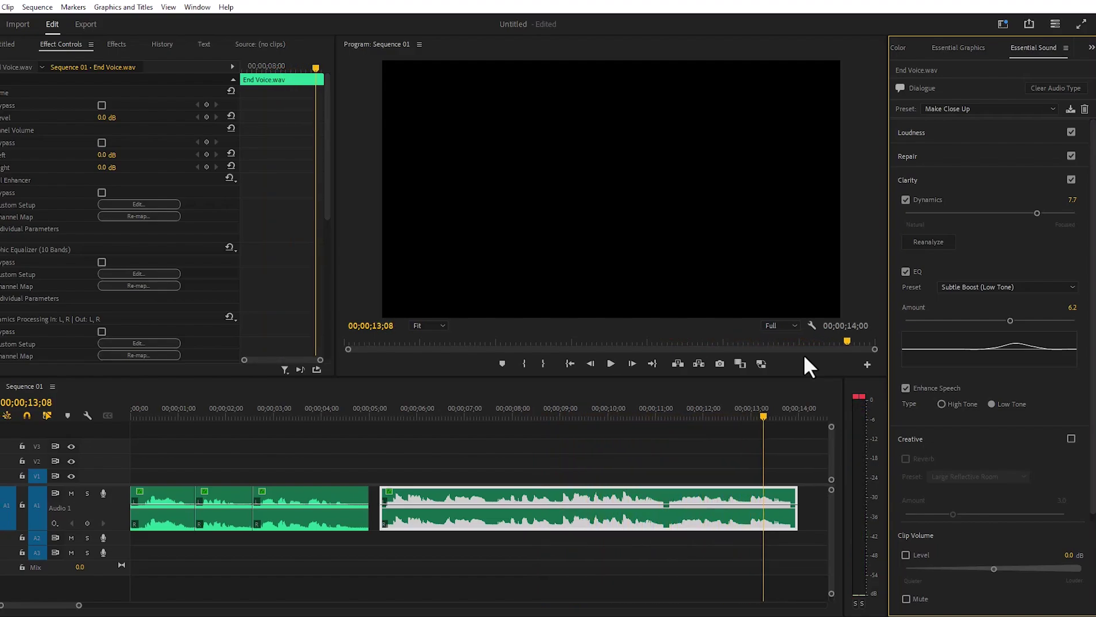
Step: Enable Clip Volume Level and set it to 4 dB
scroll(960, 451, down, 1)
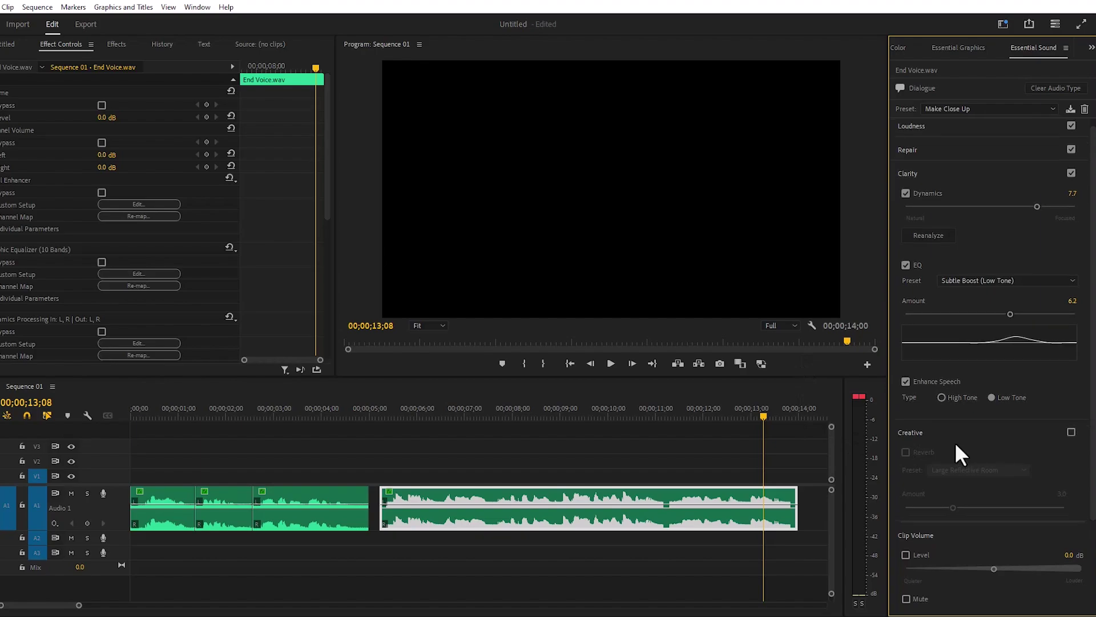
click(1065, 553)
text(4)
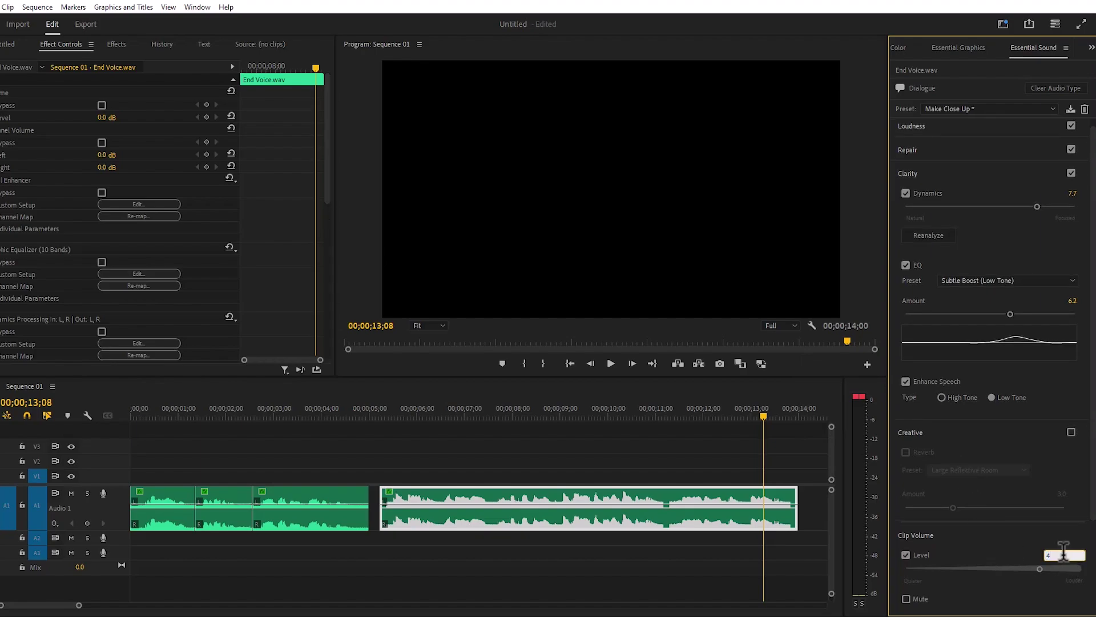